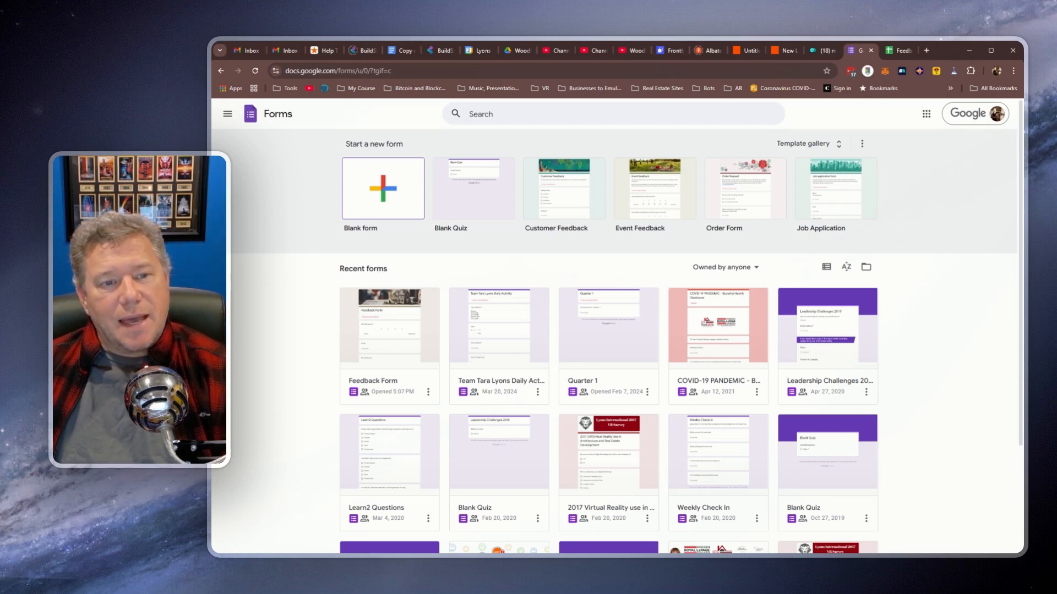
Step: Browse the form template gallery, then go back home and start a new blank form
click(832, 146)
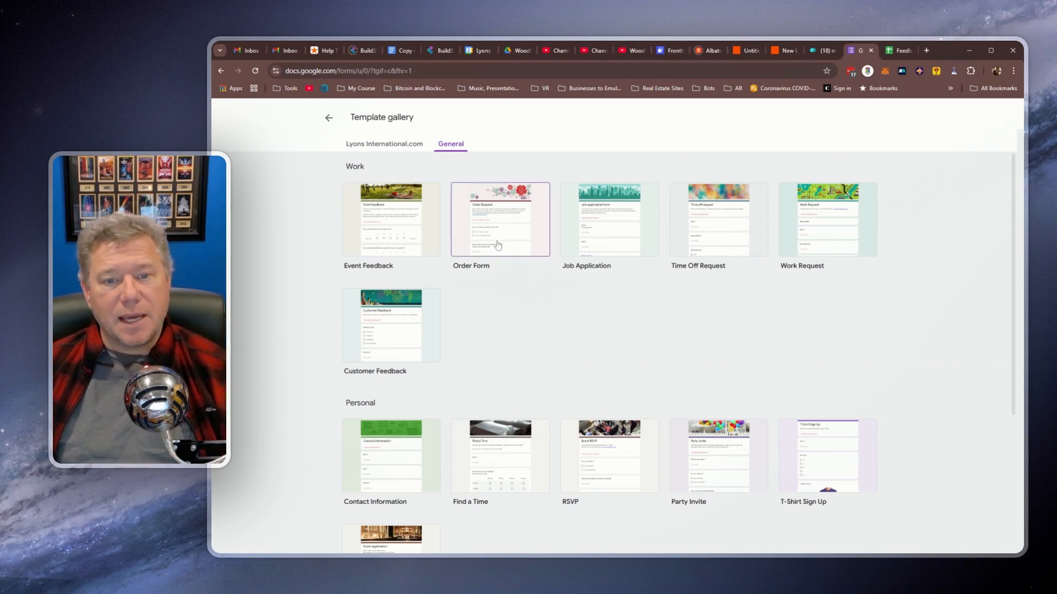
scroll(559, 269, down, 2)
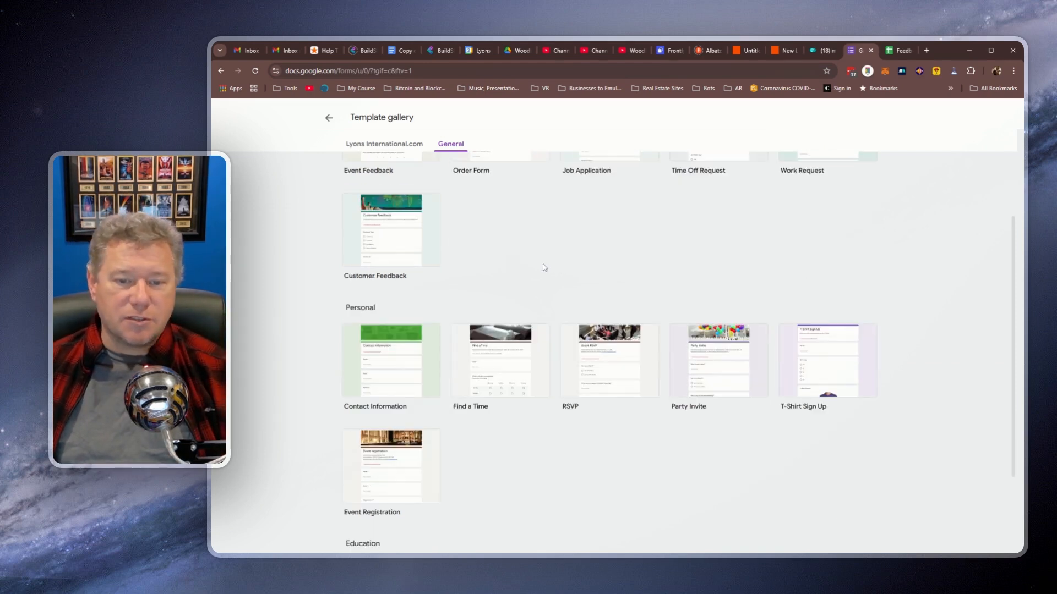
scroll(539, 266, down, 2)
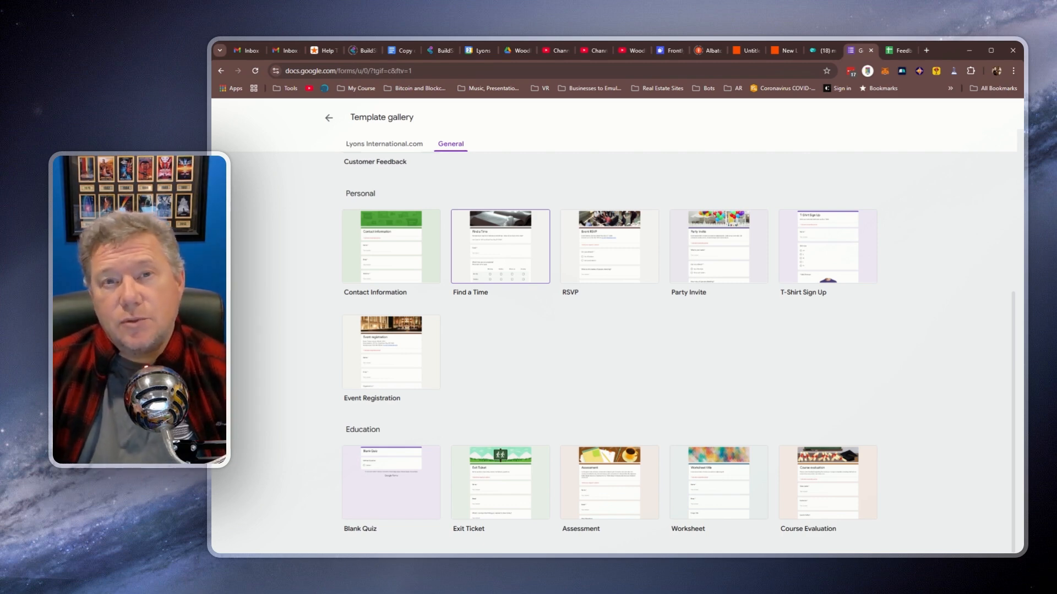
scroll(614, 353, up, 3)
click(330, 120)
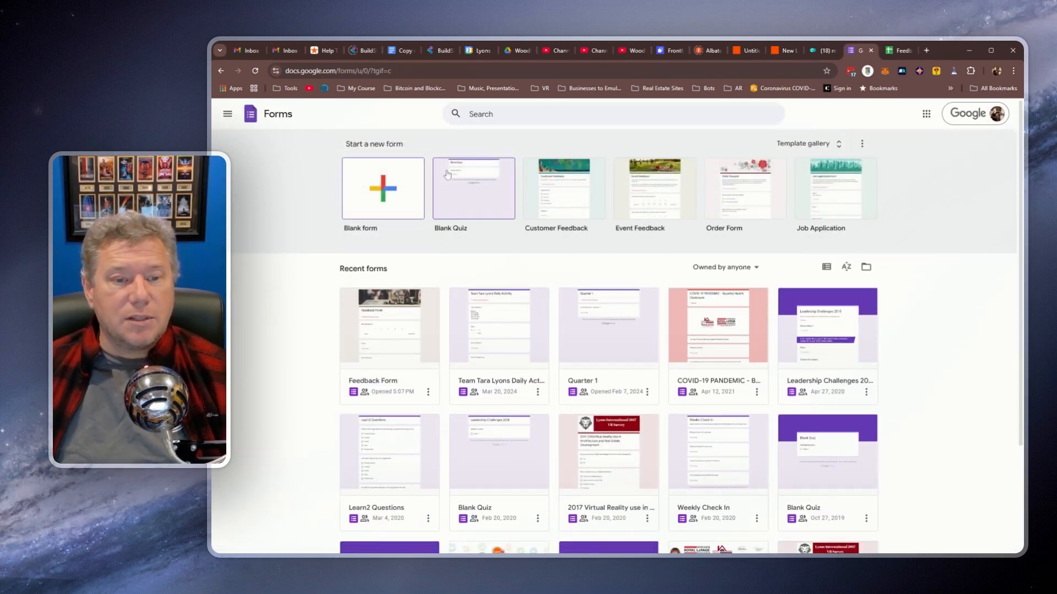
click(397, 199)
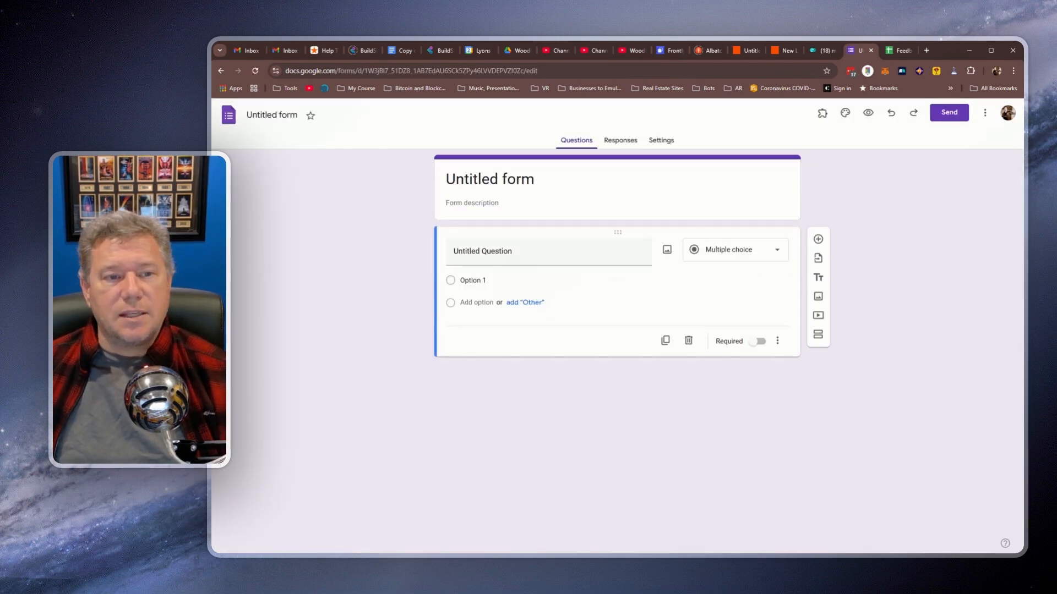
Step: Rename the form to 'Feedback Form', fixing the 'Feeedback' typo in both file name and heading
click(272, 115)
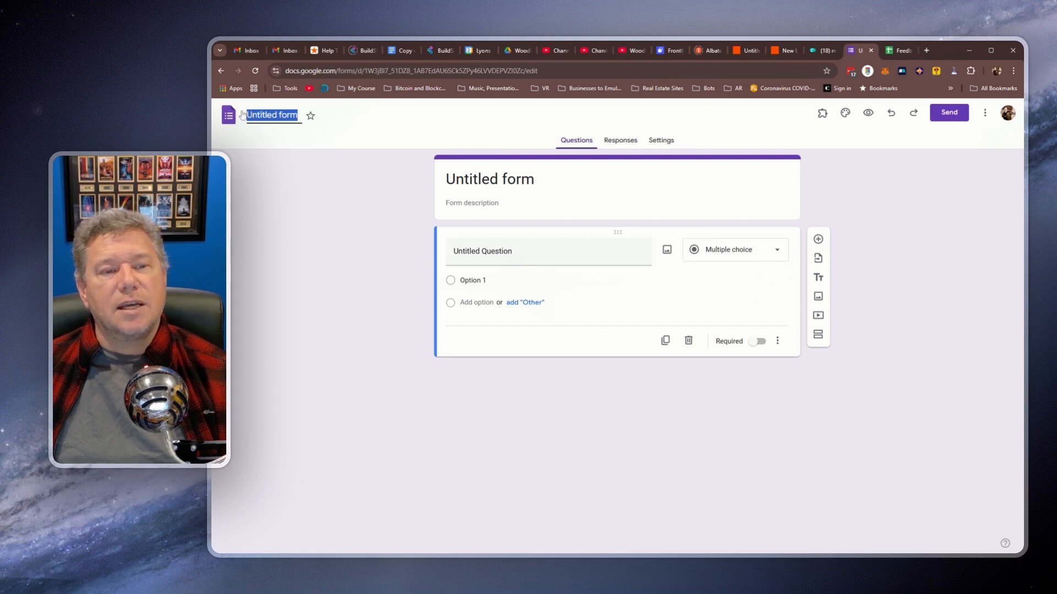
text(Fee)
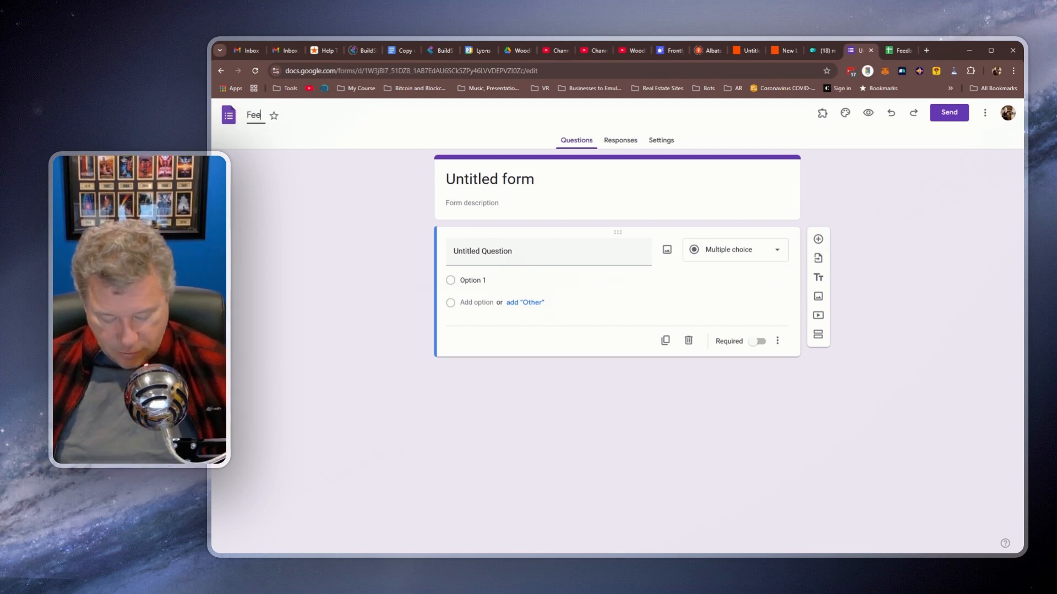
text(edback Form)
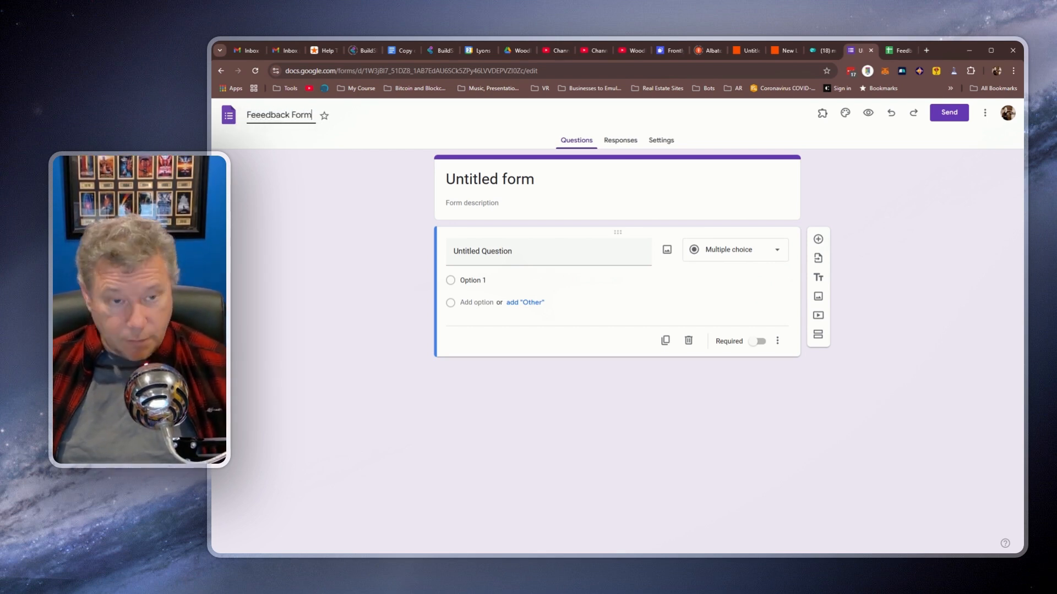
click(374, 202)
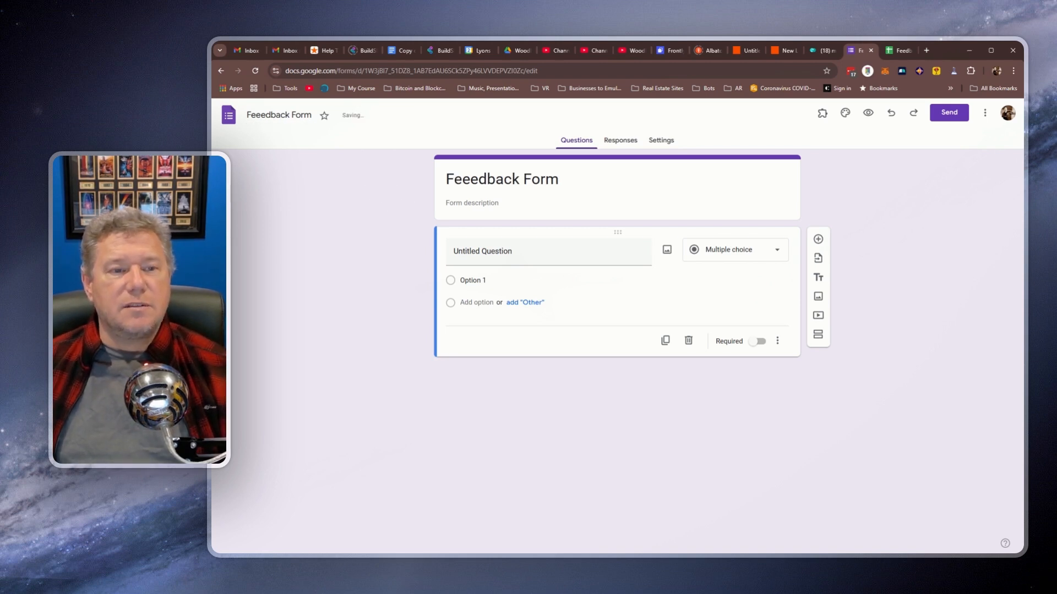
click(462, 179)
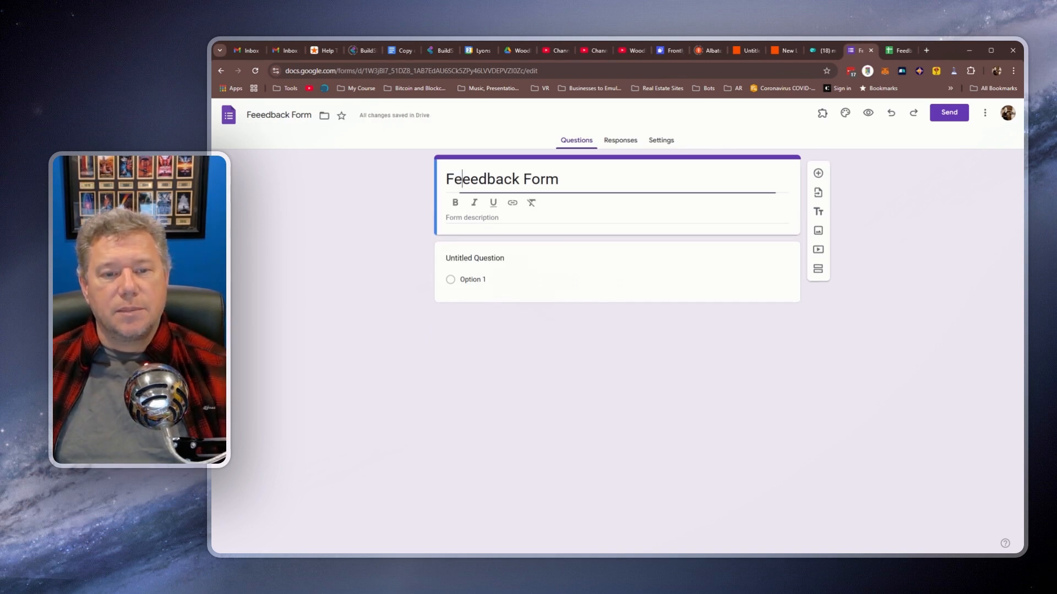
click(260, 115)
key(BackSpace)
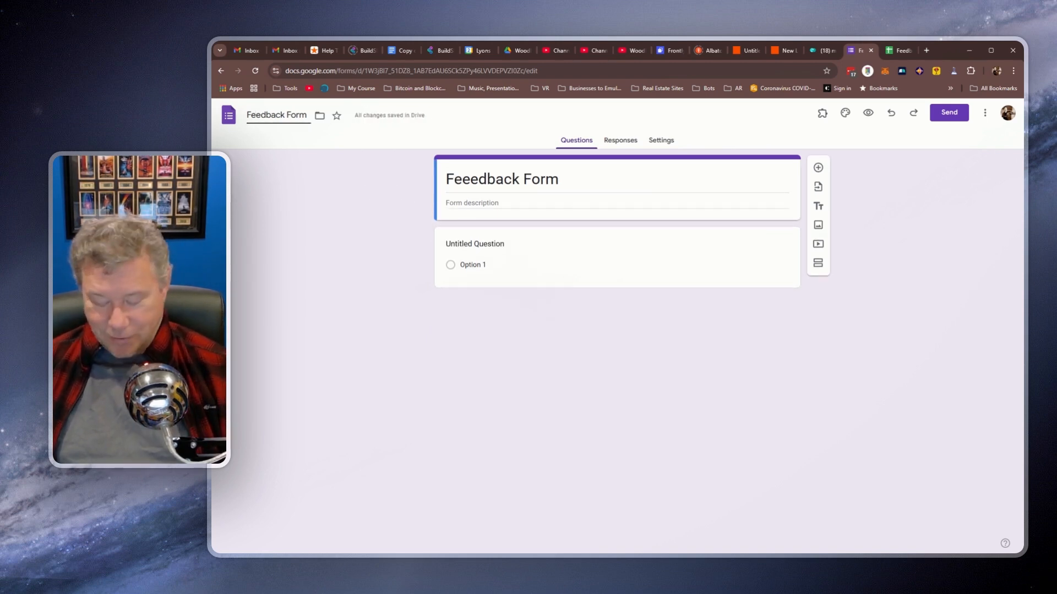
click(478, 180)
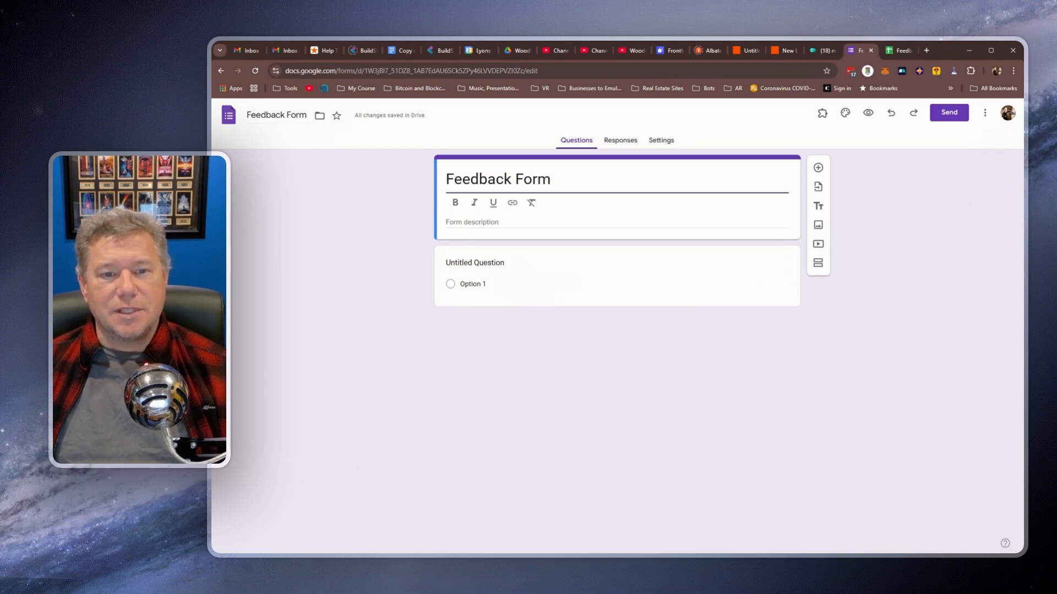
click(525, 319)
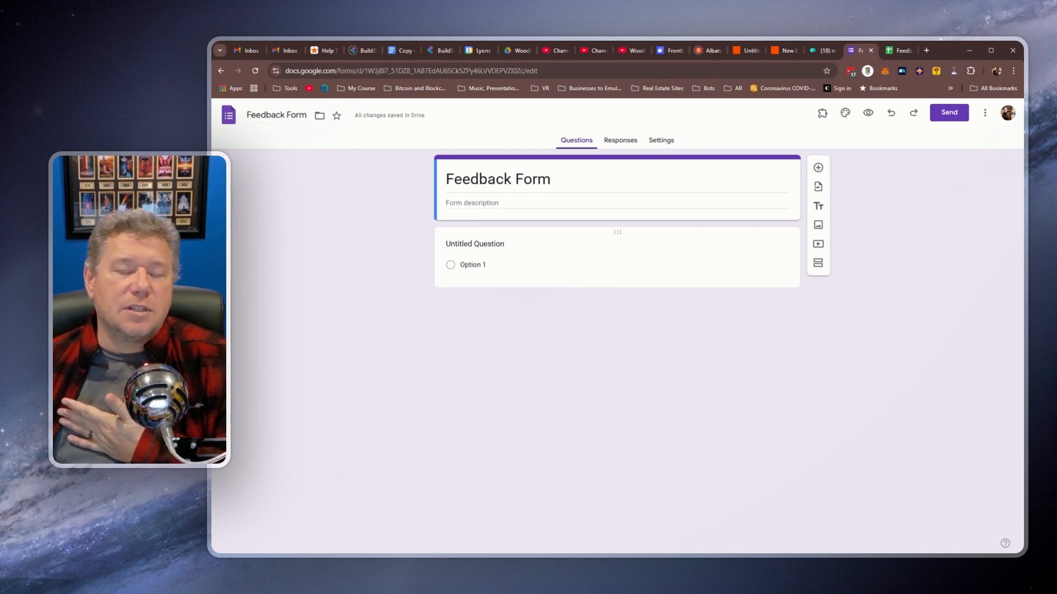
Step: Turn the first question into a required 5-star rating titled 'How did we do?', then add another question
click(500, 241)
text(H)
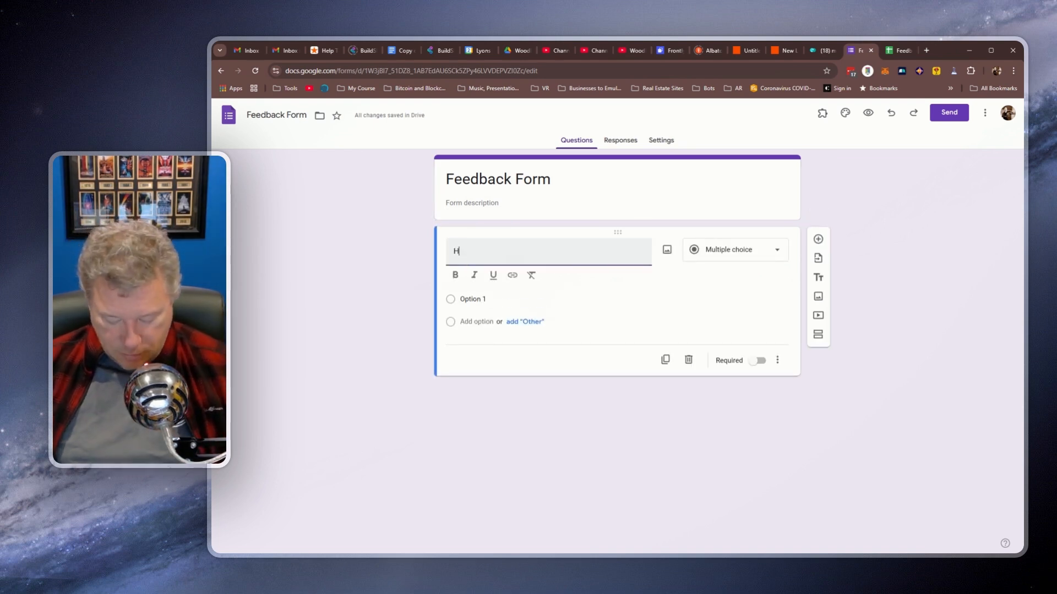
text(ow did we do?)
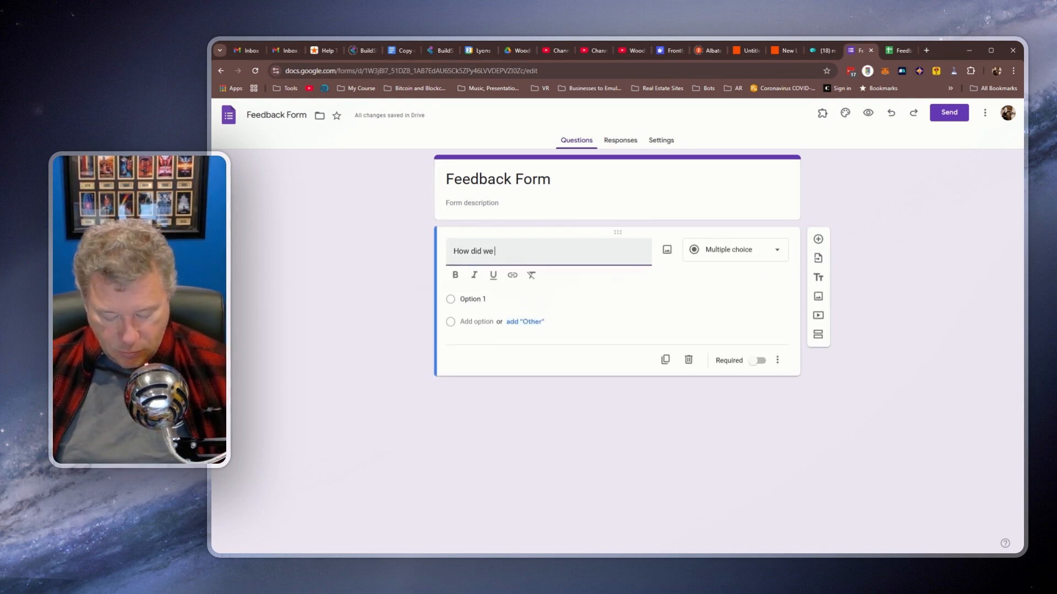
click(740, 255)
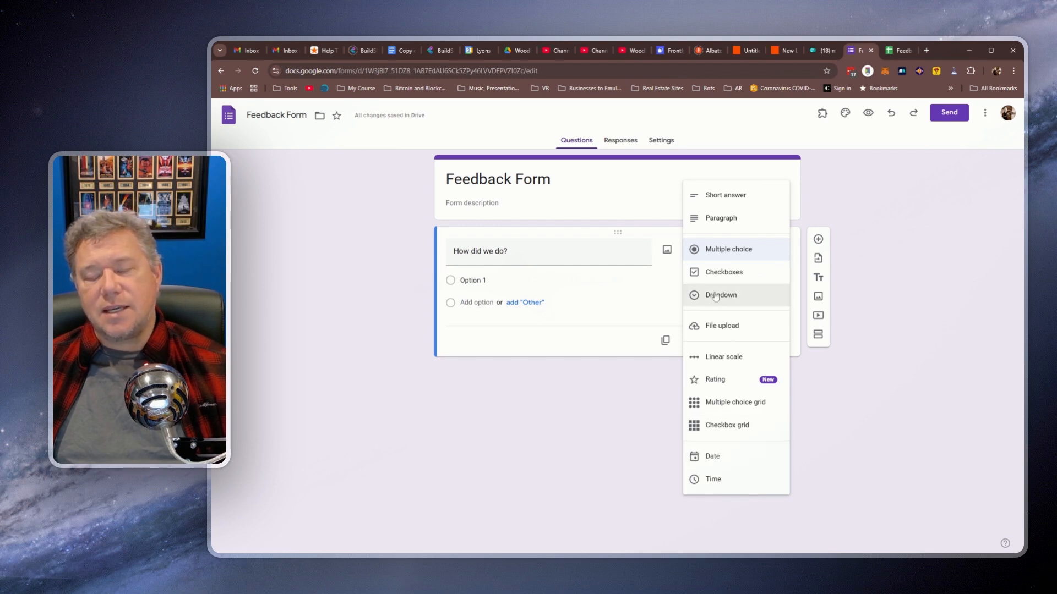
click(720, 385)
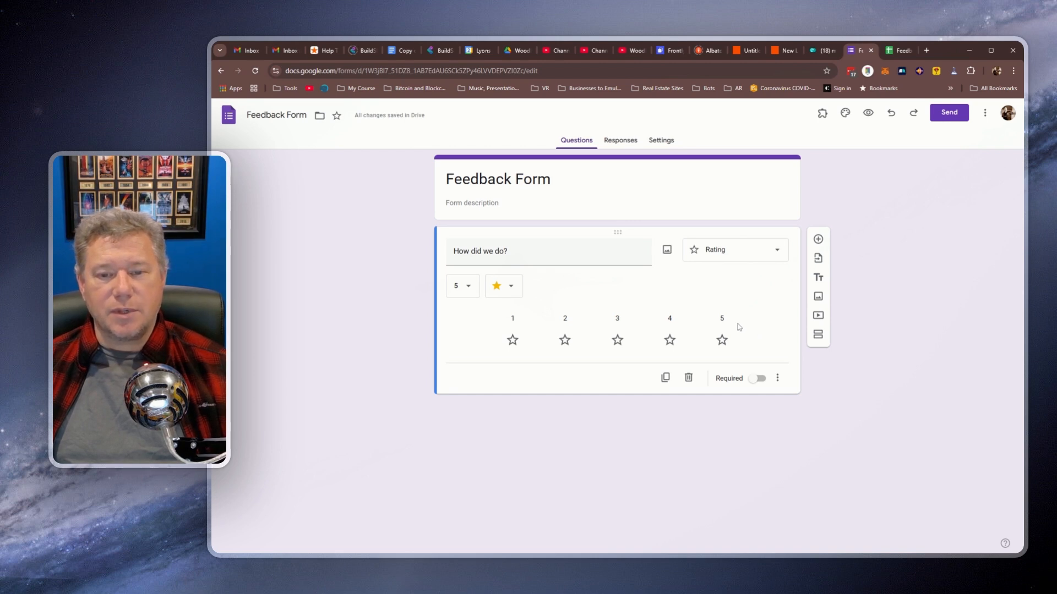
click(759, 378)
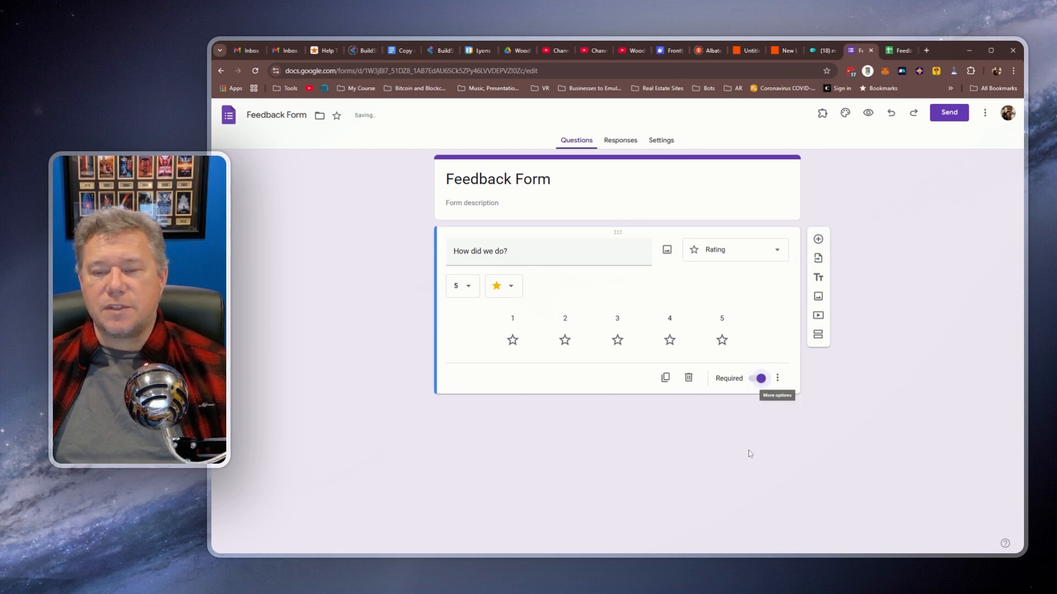
click(817, 241)
Step: Title the new question 'Email Address' and add a short-answer 'Name' question
text(Email Addre)
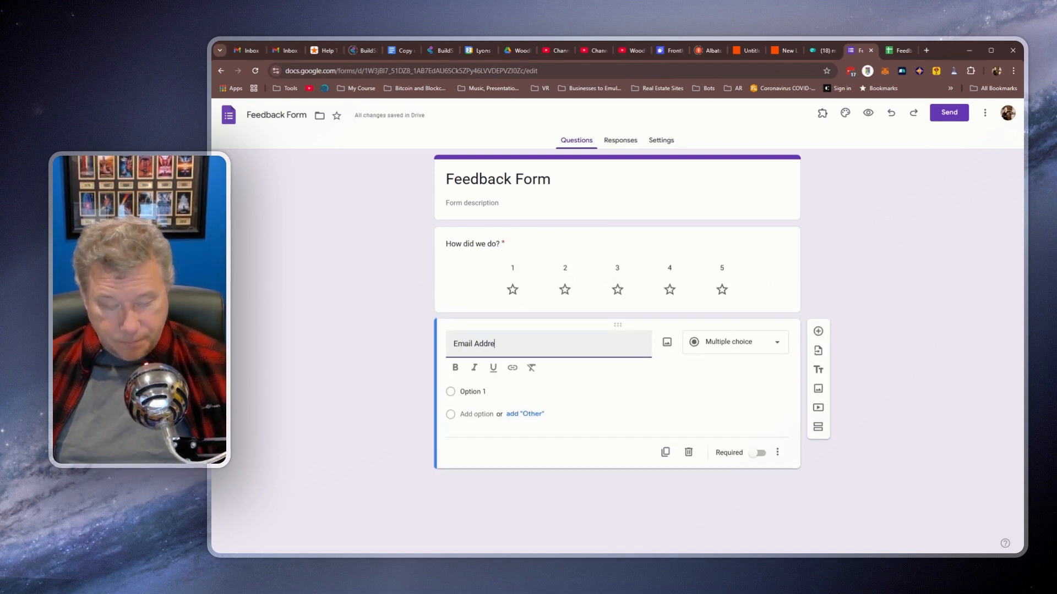
text(ss)
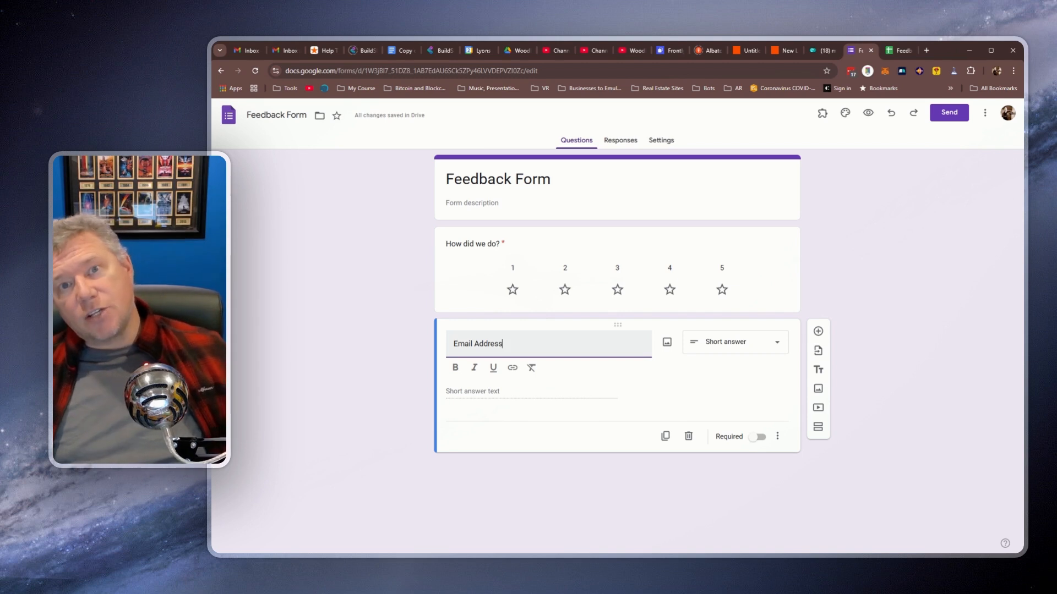
click(511, 390)
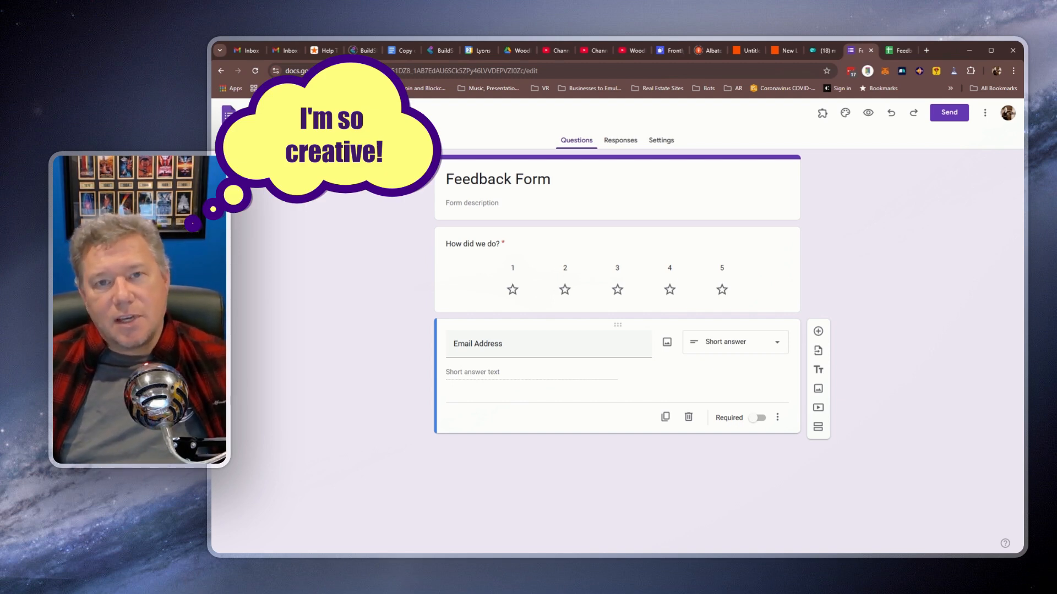
click(818, 331)
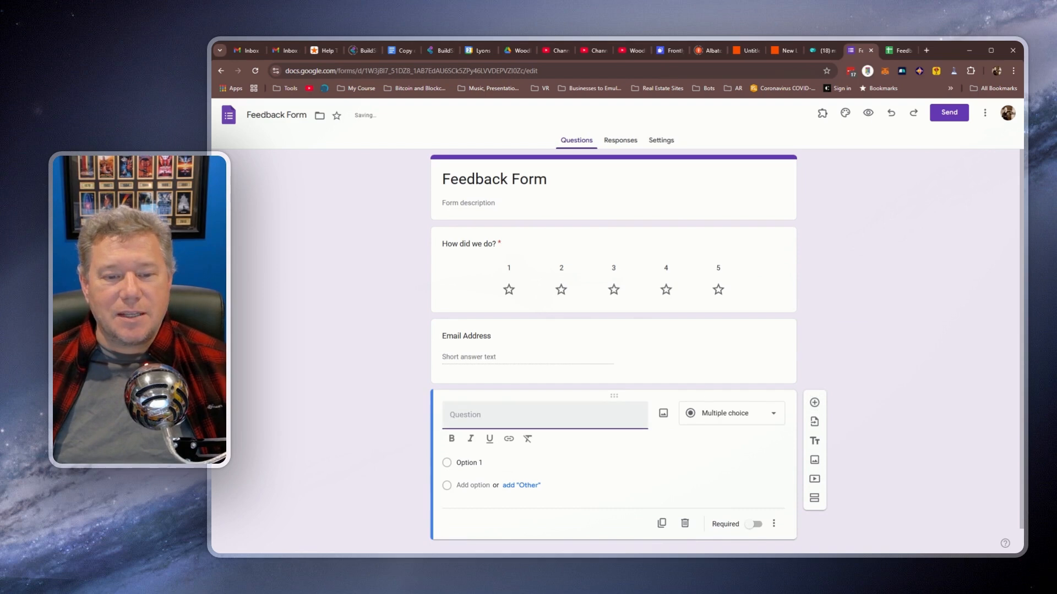
text(Name)
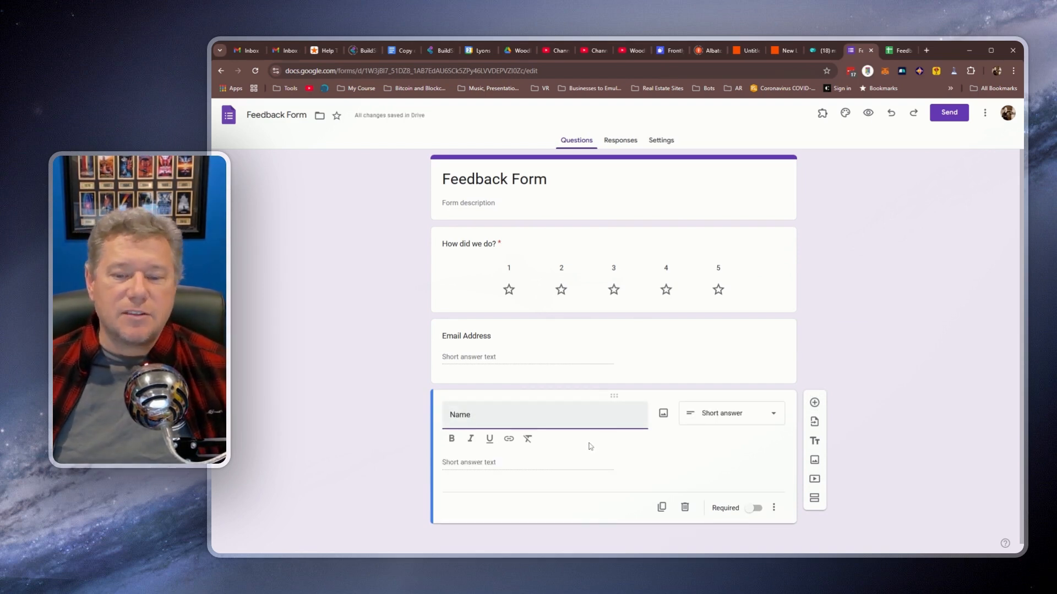
click(732, 418)
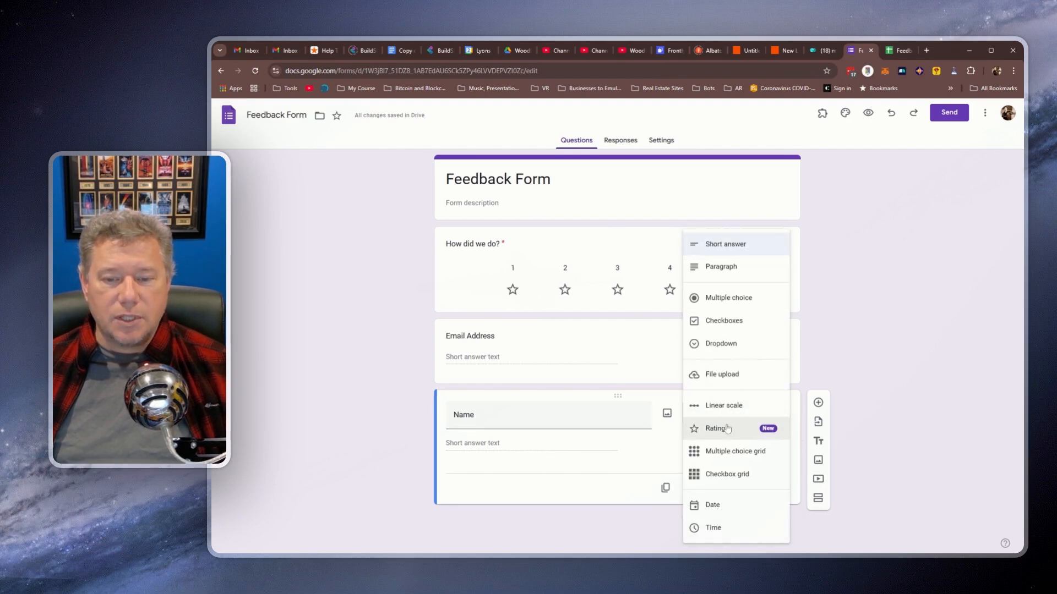
click(725, 245)
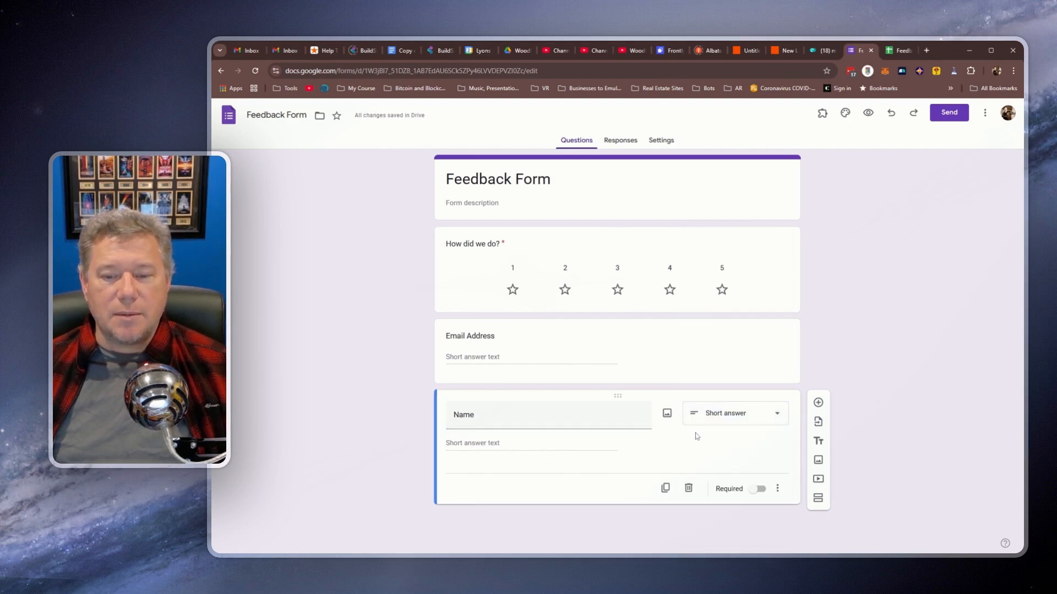
Step: Add a 'Phone Number' question below Name
click(818, 403)
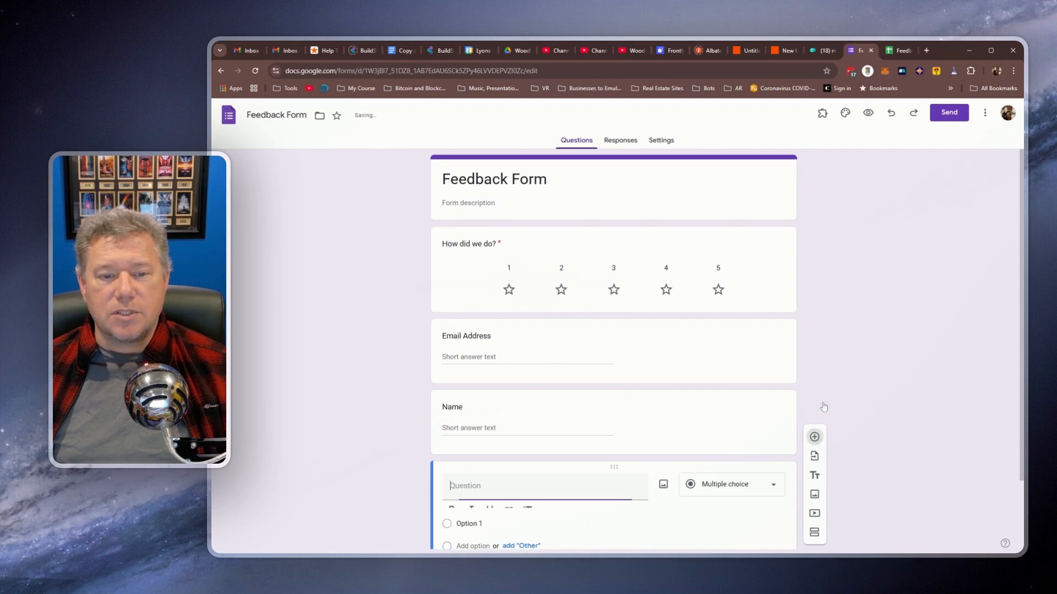
text(Phone Number)
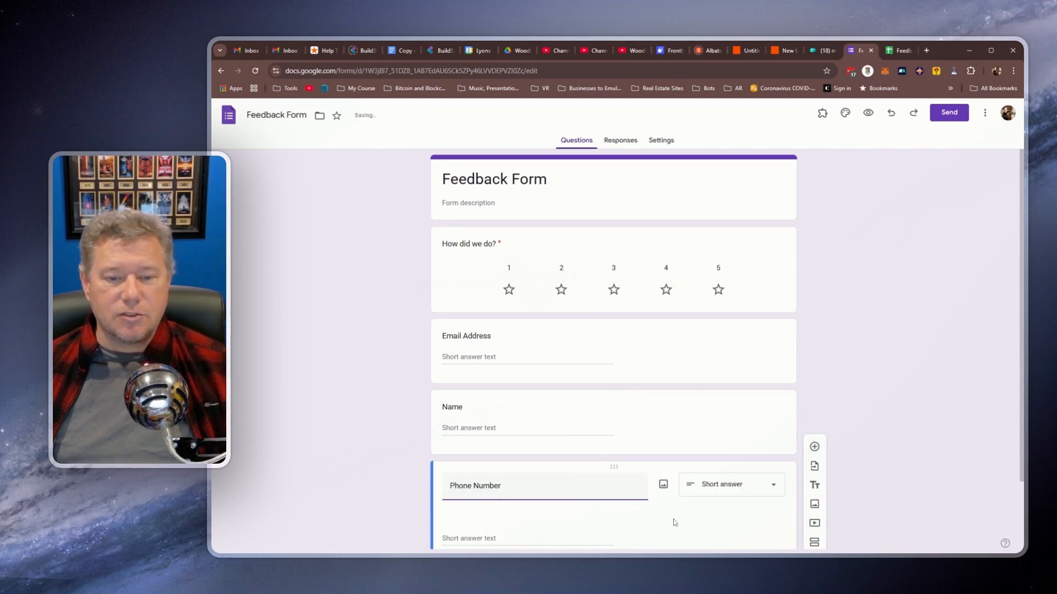
scroll(857, 427, down, 1)
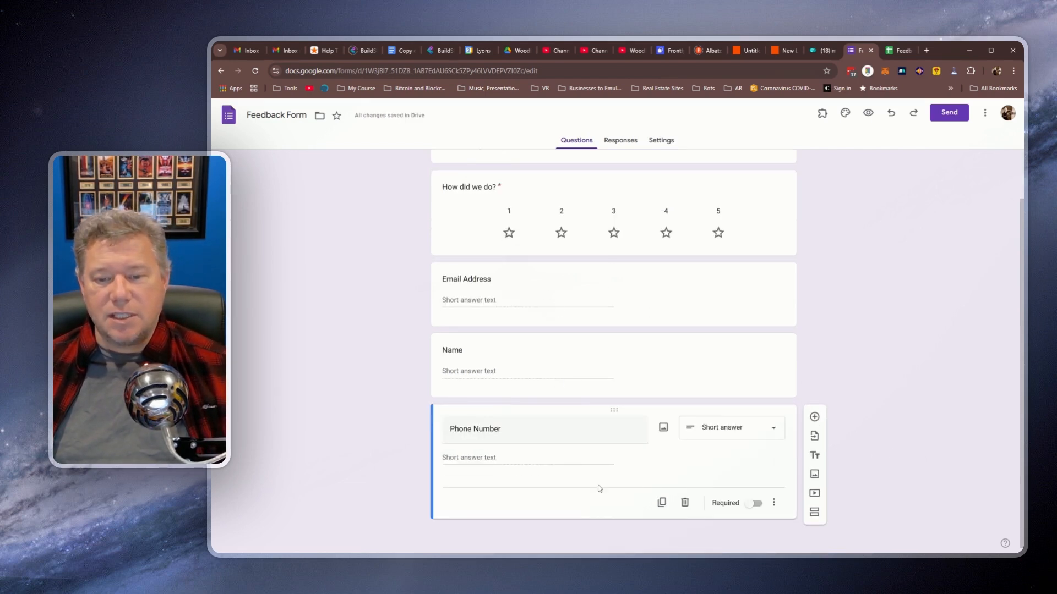
Step: Make Phone Number, Name and Email Address required, ordering them Name, Phone Number, Email Address
click(756, 503)
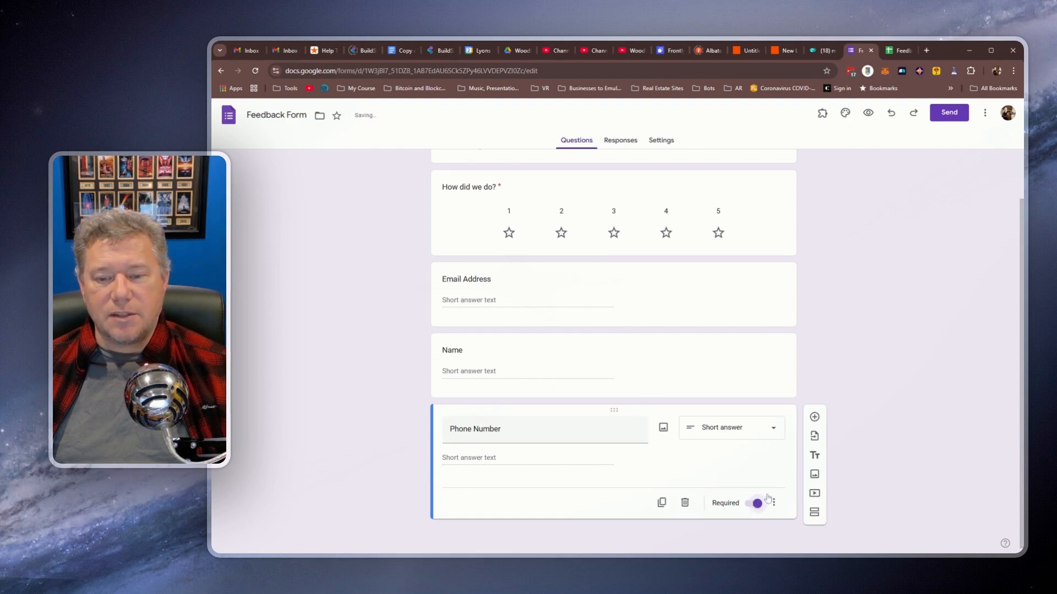
click(695, 374)
click(754, 448)
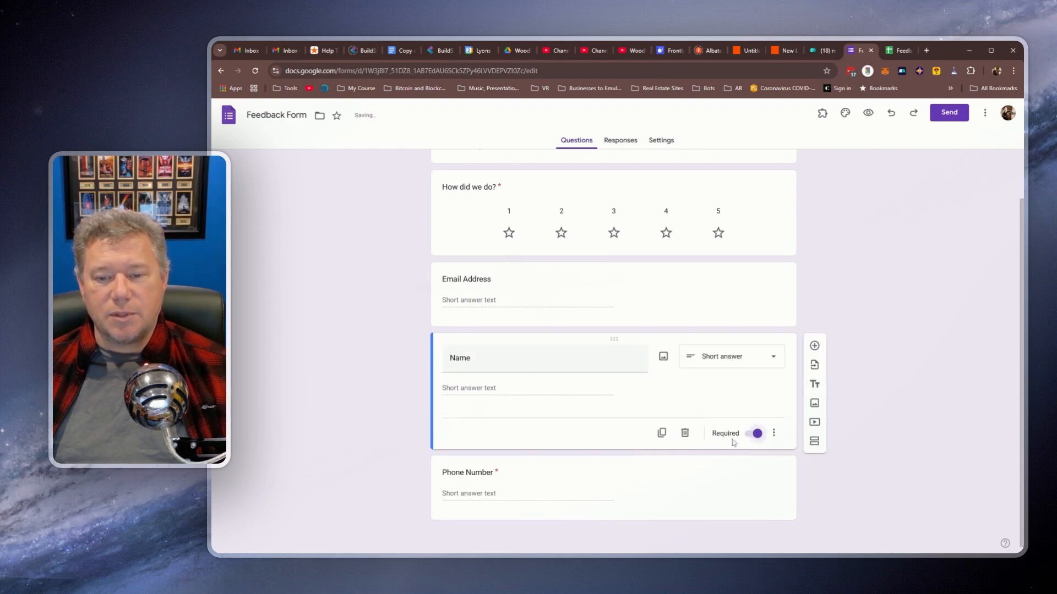
click(700, 298)
click(756, 378)
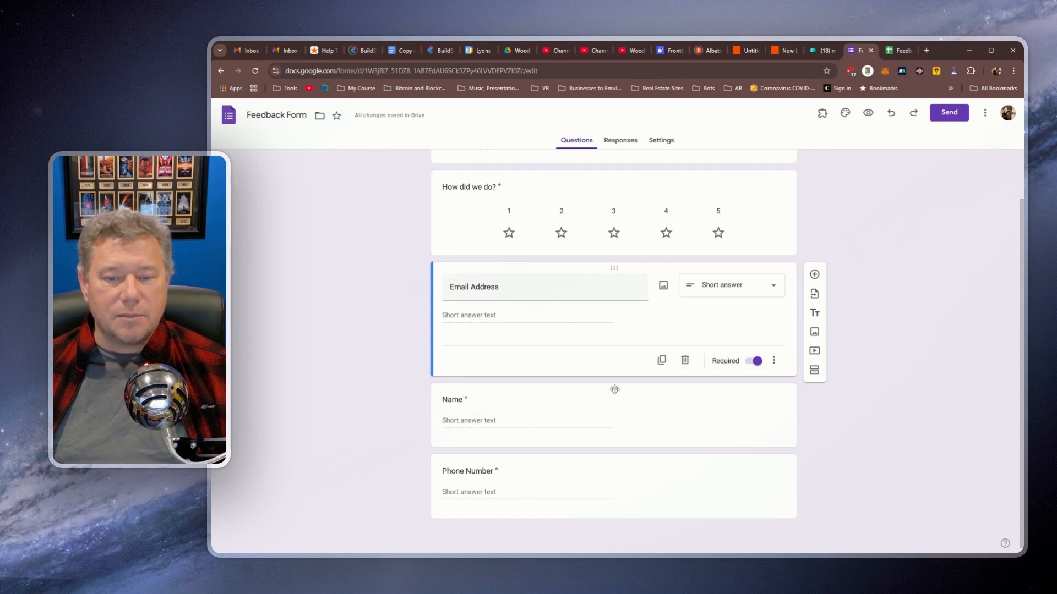
drag(615, 388, 615, 281)
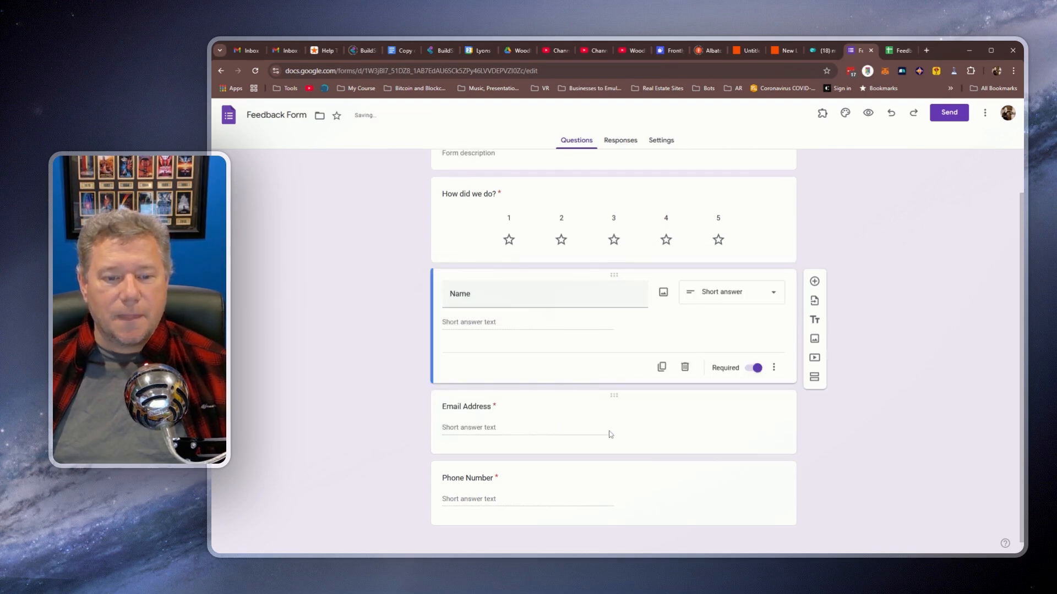
drag(614, 466, 611, 390)
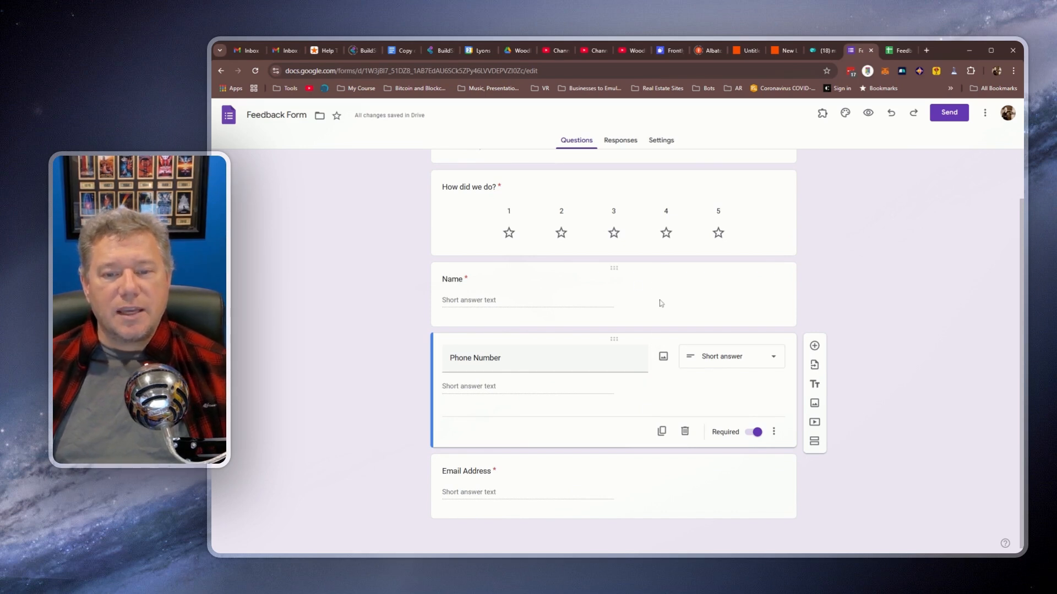
click(664, 358)
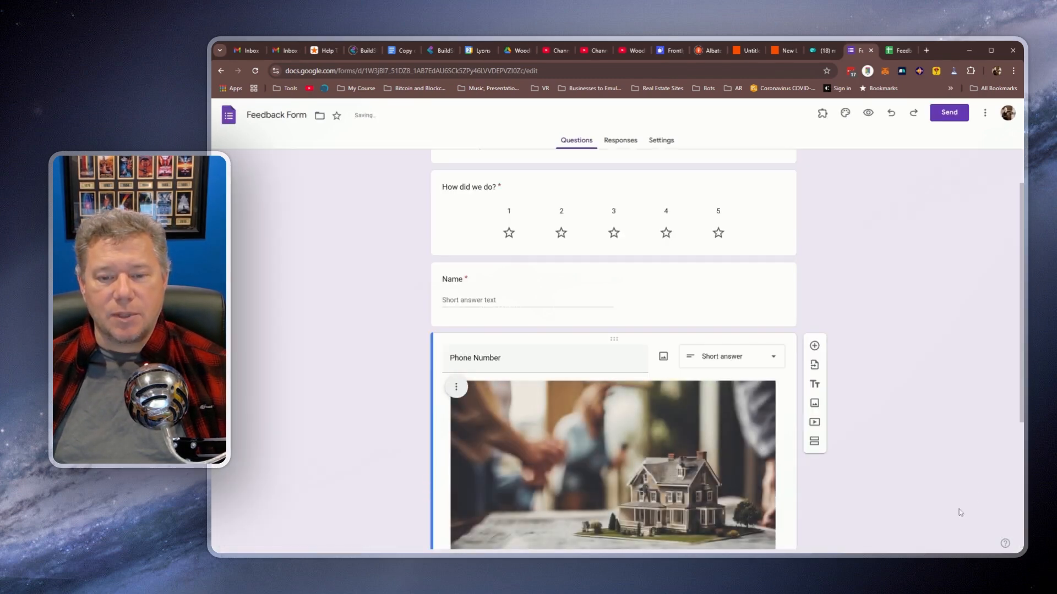
scroll(944, 496, down, 4)
scroll(928, 483, up, 2)
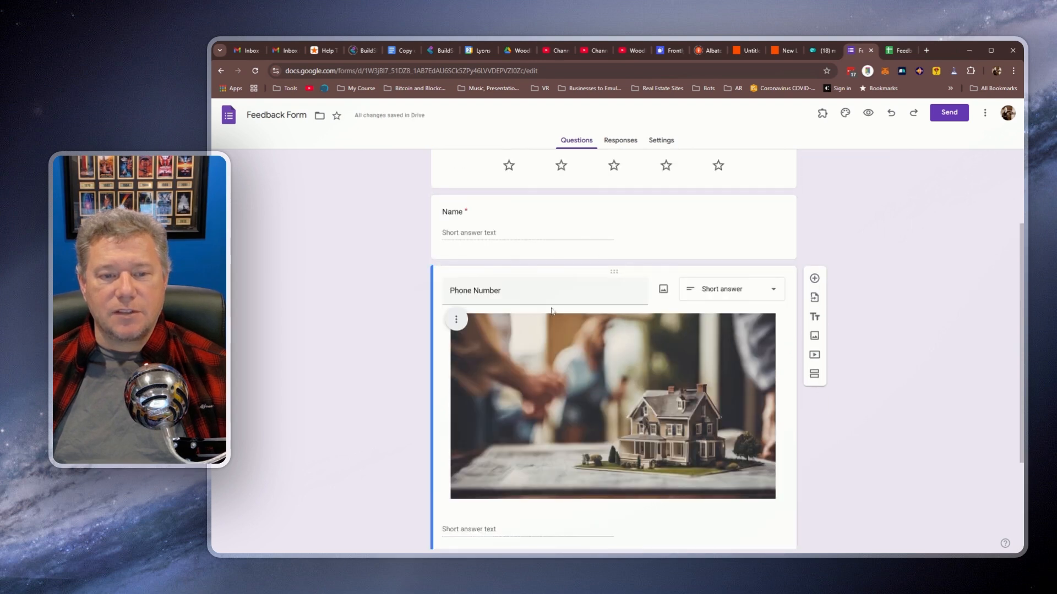
scroll(895, 423, down, 1)
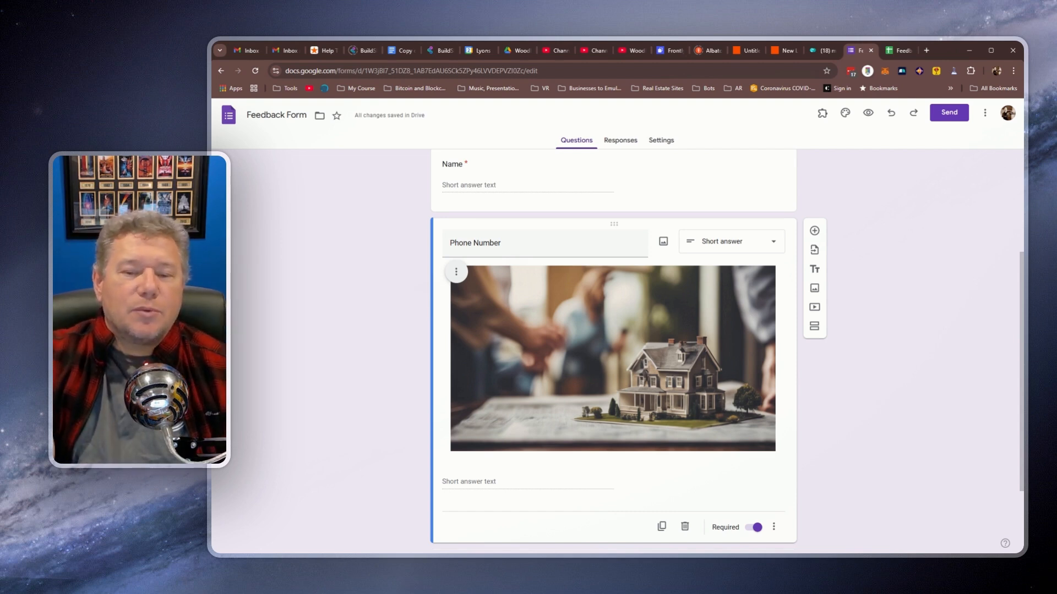
click(457, 271)
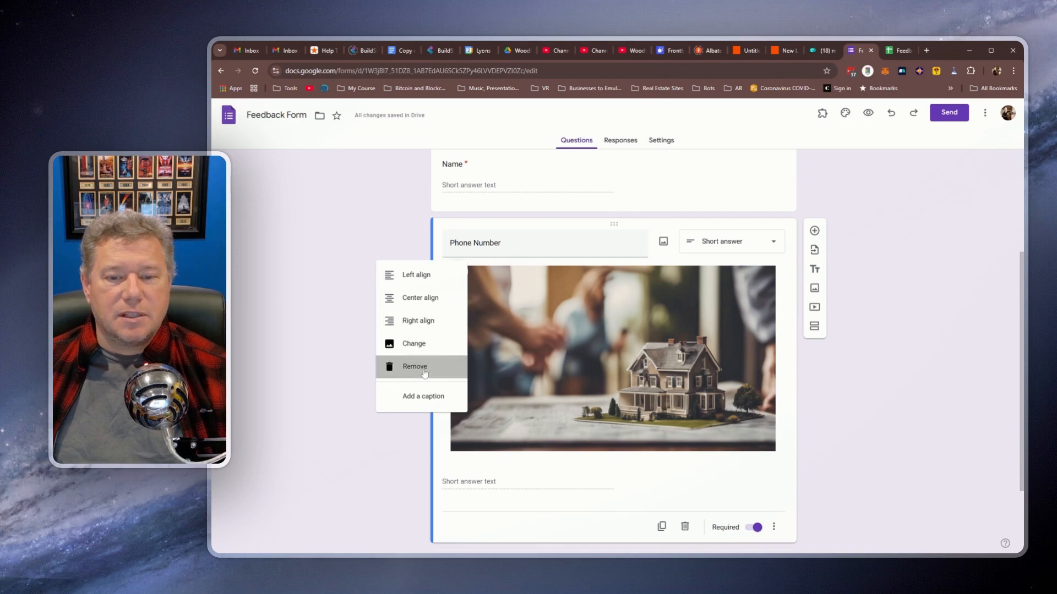
click(424, 374)
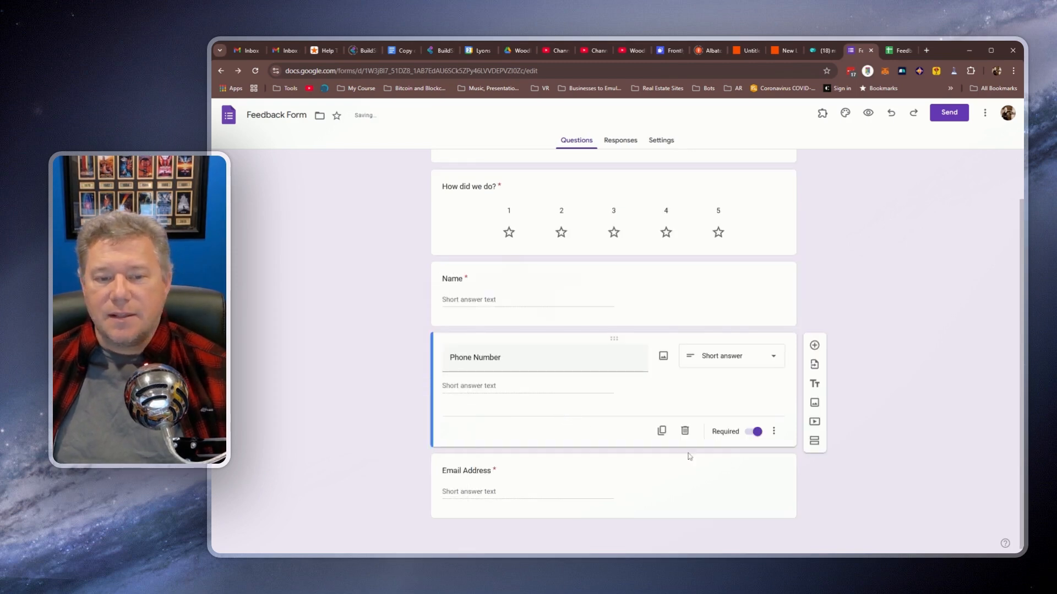
scroll(848, 449, up, 1)
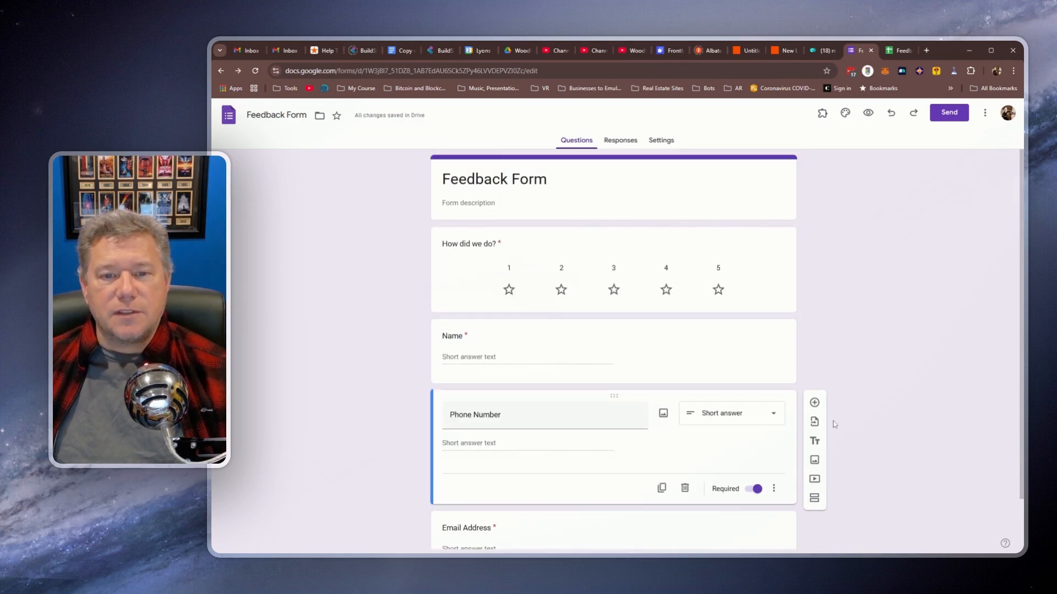
Step: Link responses to a new 'Feedback Form (Responses)' spreadsheet and return to the form
click(619, 144)
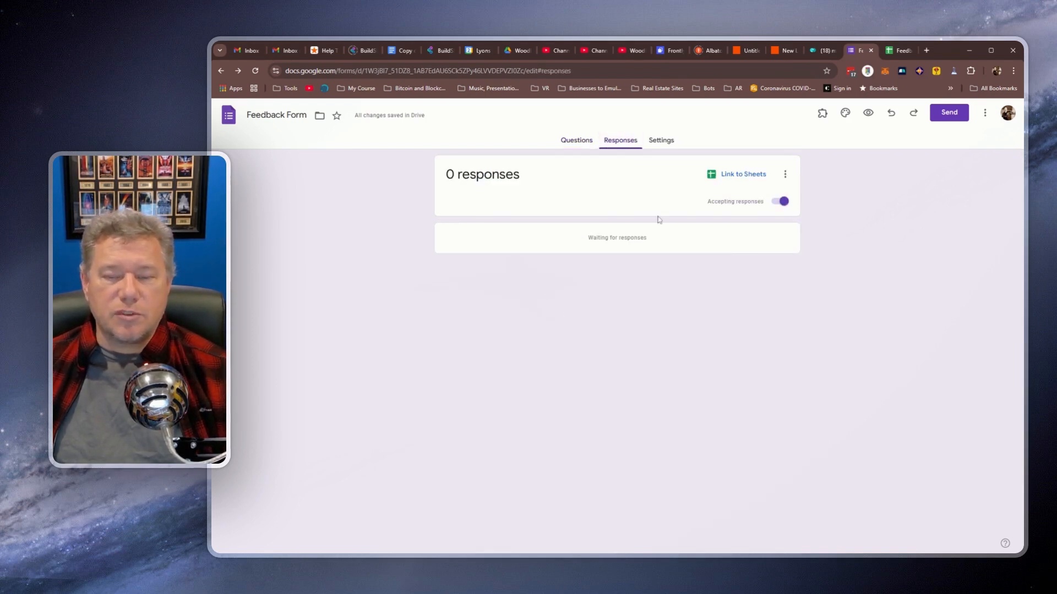
click(744, 174)
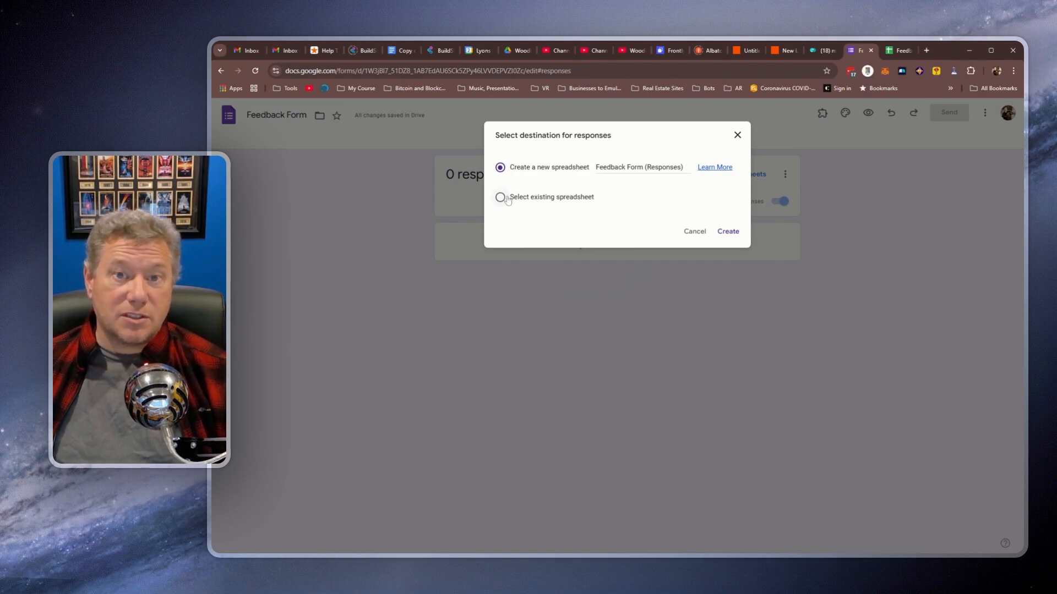
click(729, 232)
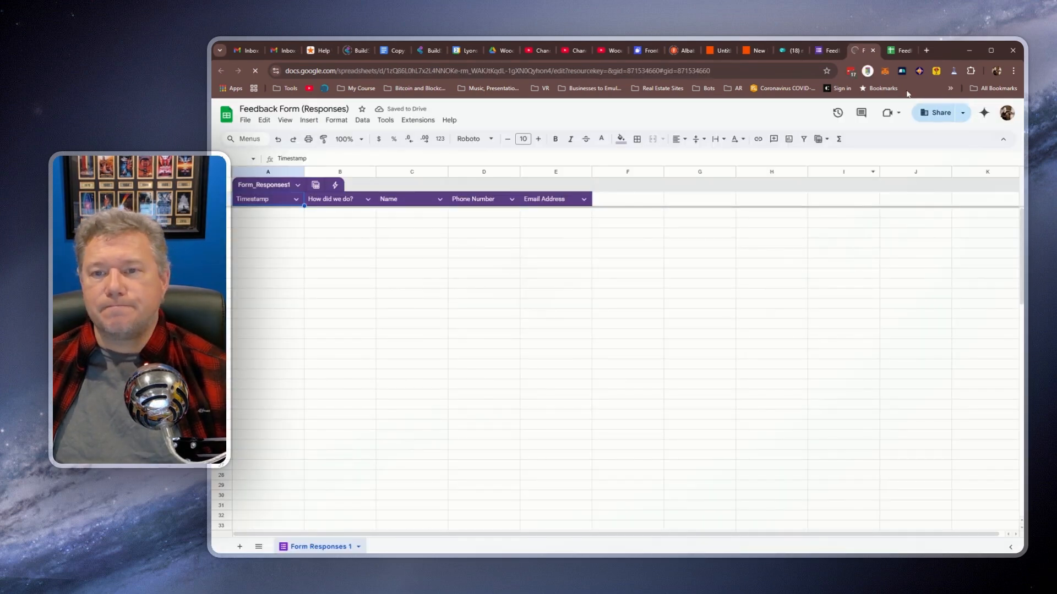
click(827, 50)
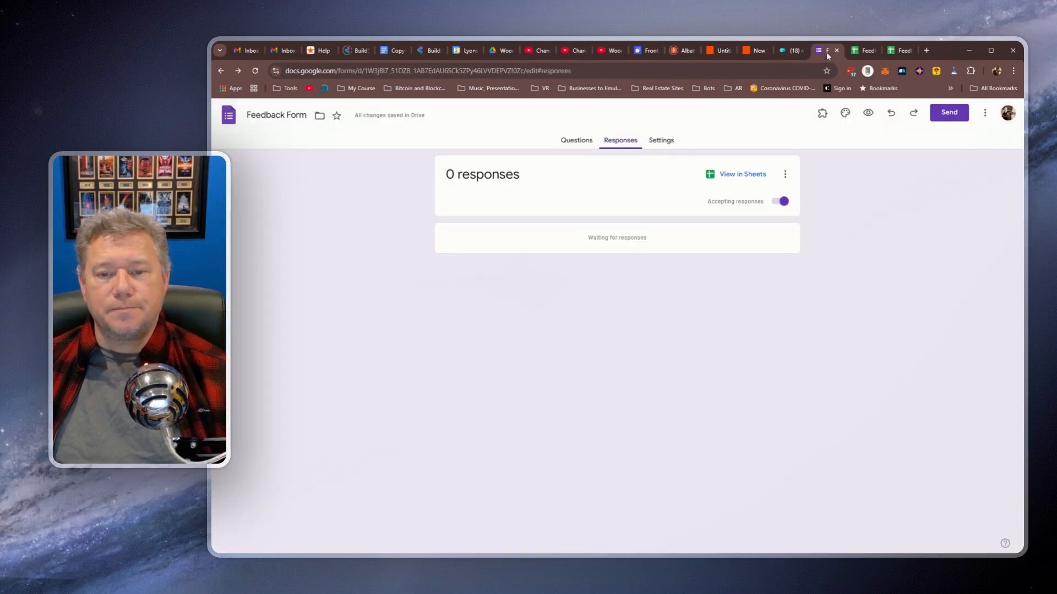
Step: Set Collect email addresses to Responder input, after briefly choosing Verified, then return to Questions
click(660, 140)
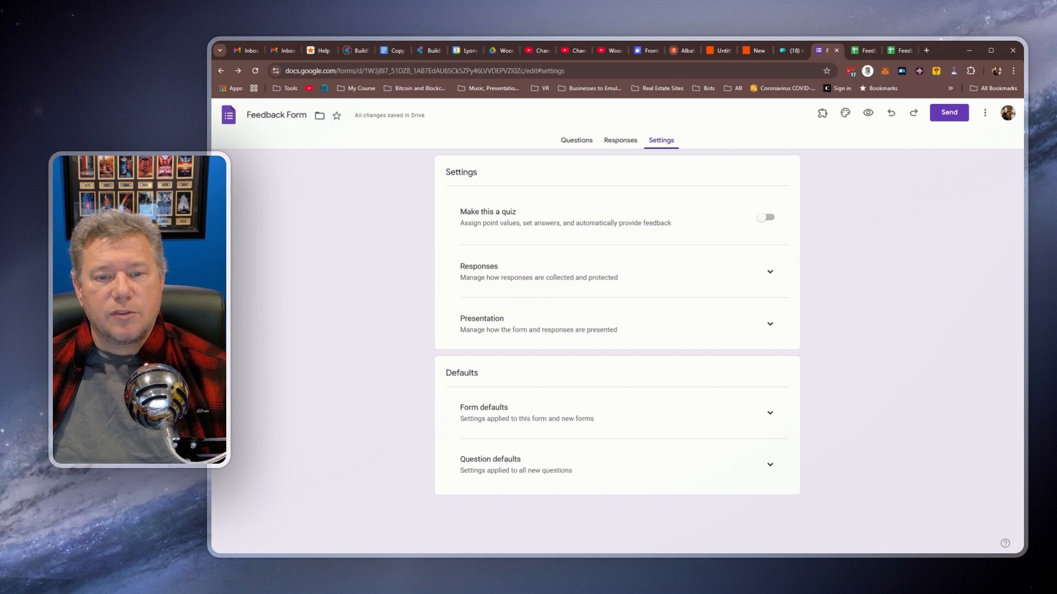
click(769, 272)
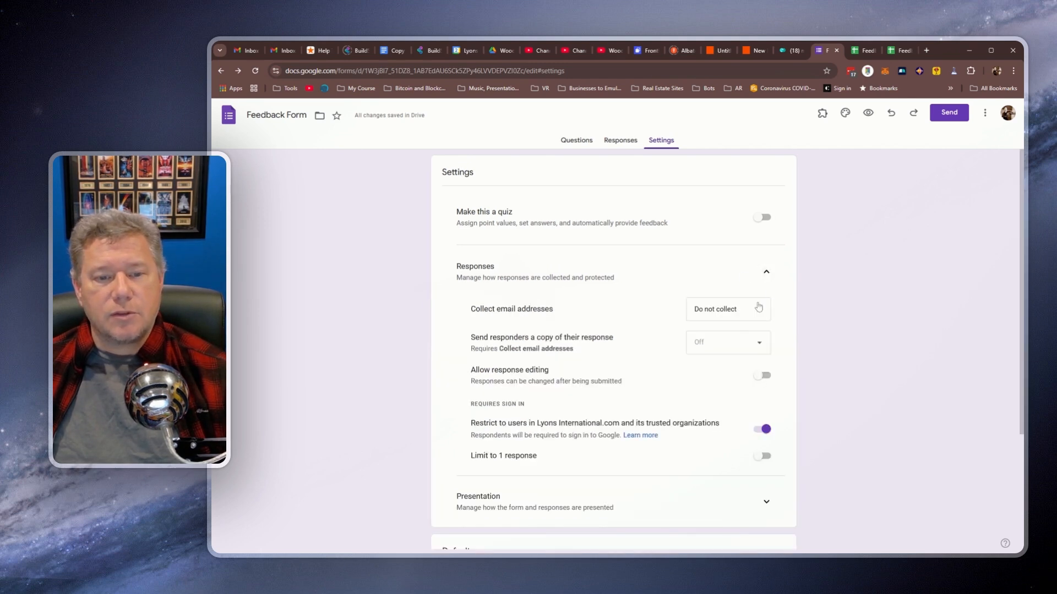
drag(480, 309, 555, 312)
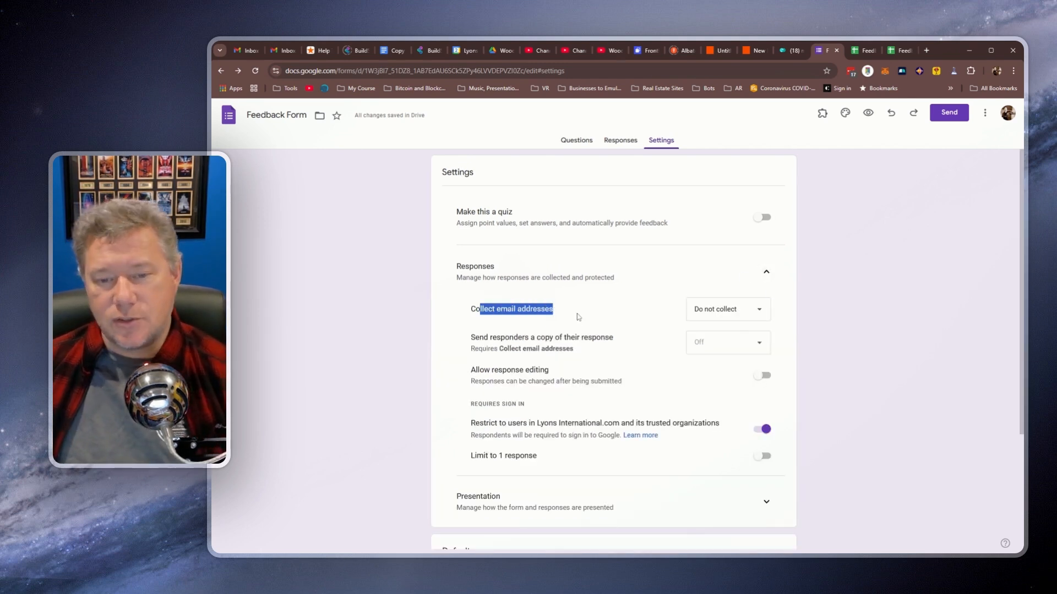
click(745, 317)
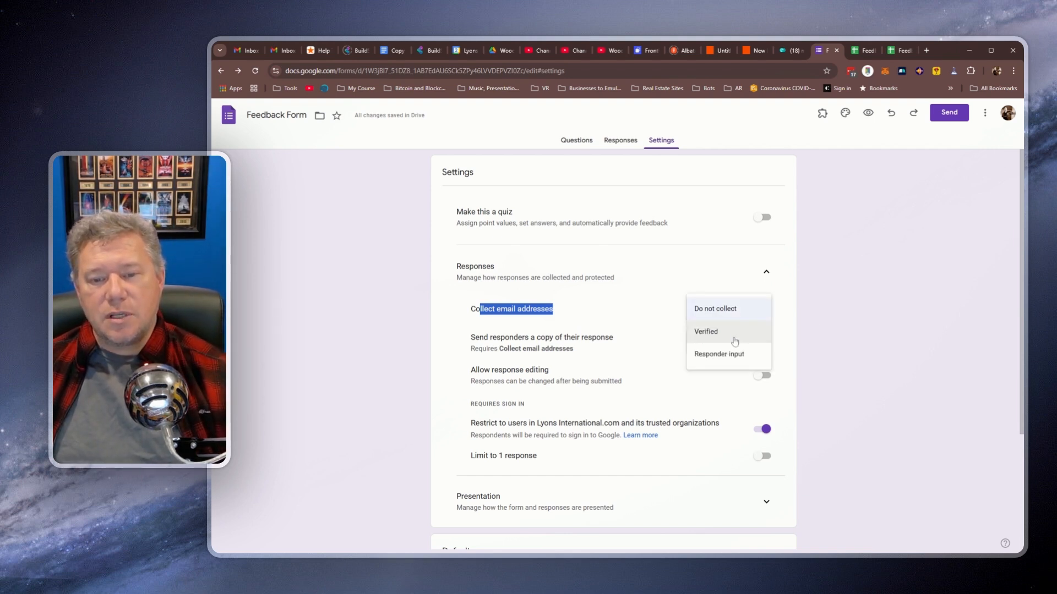
click(735, 342)
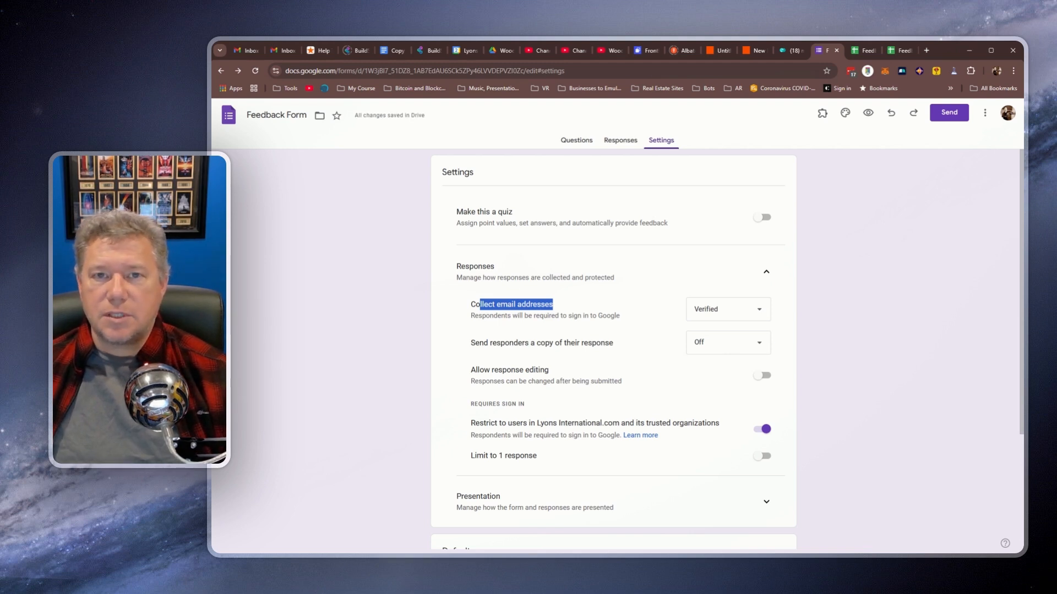
click(724, 310)
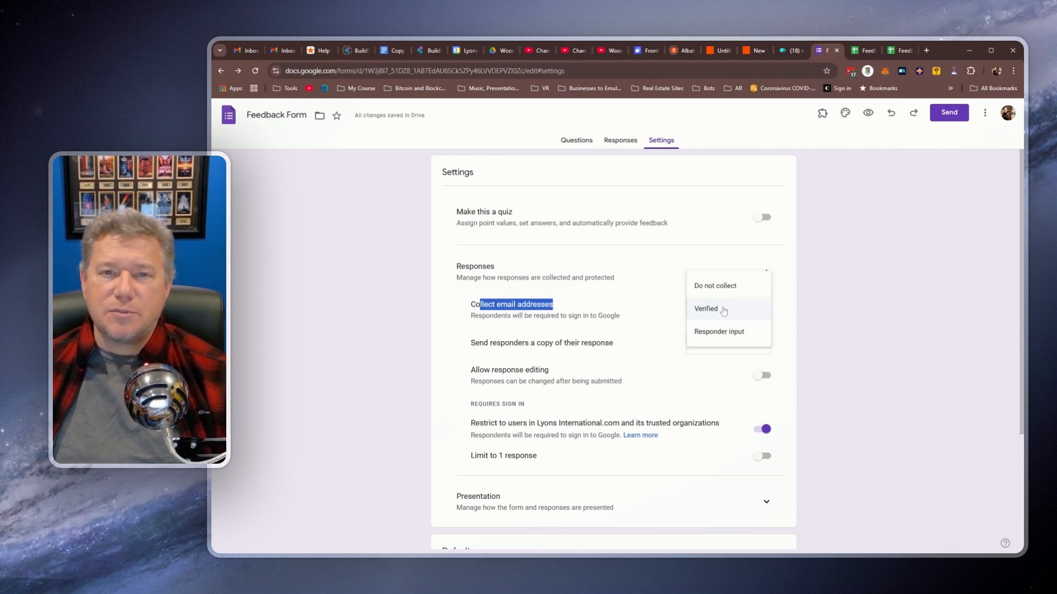
click(716, 332)
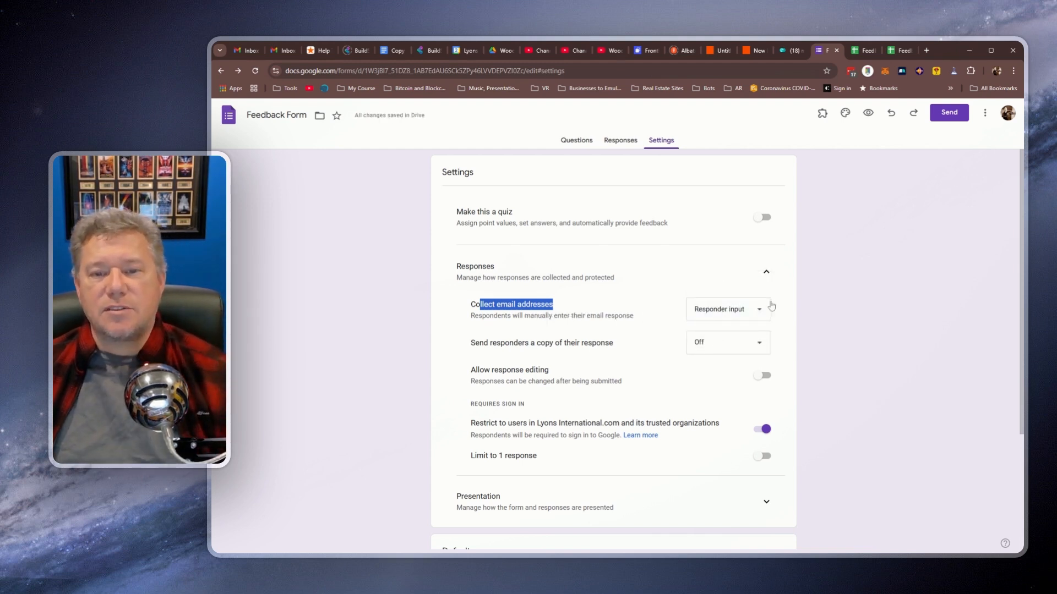
click(855, 302)
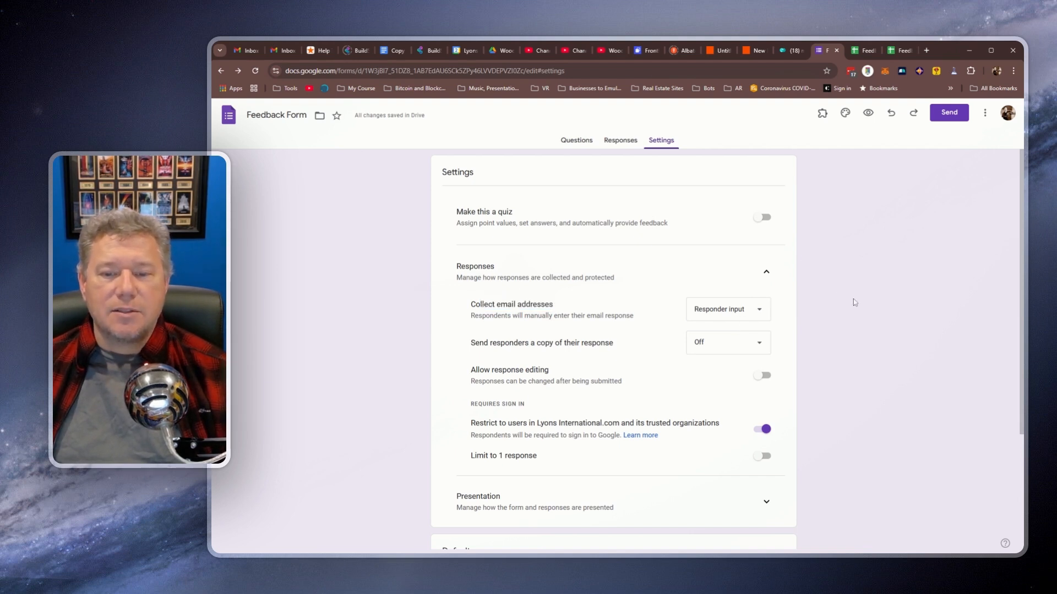
click(578, 140)
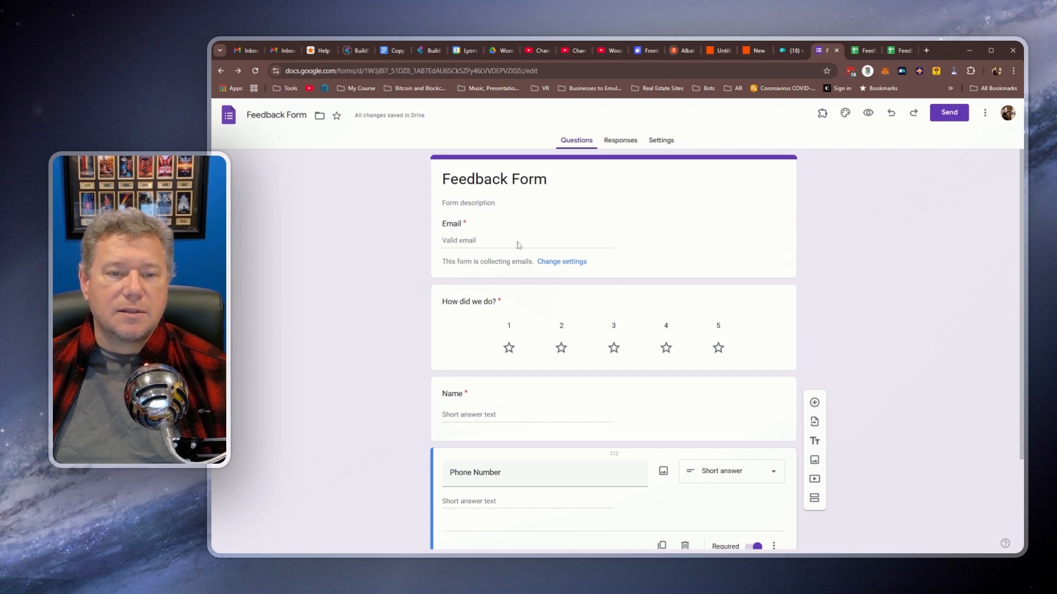
Step: Switch Collect email addresses back to 'Do not collect' and return to the questions
click(547, 180)
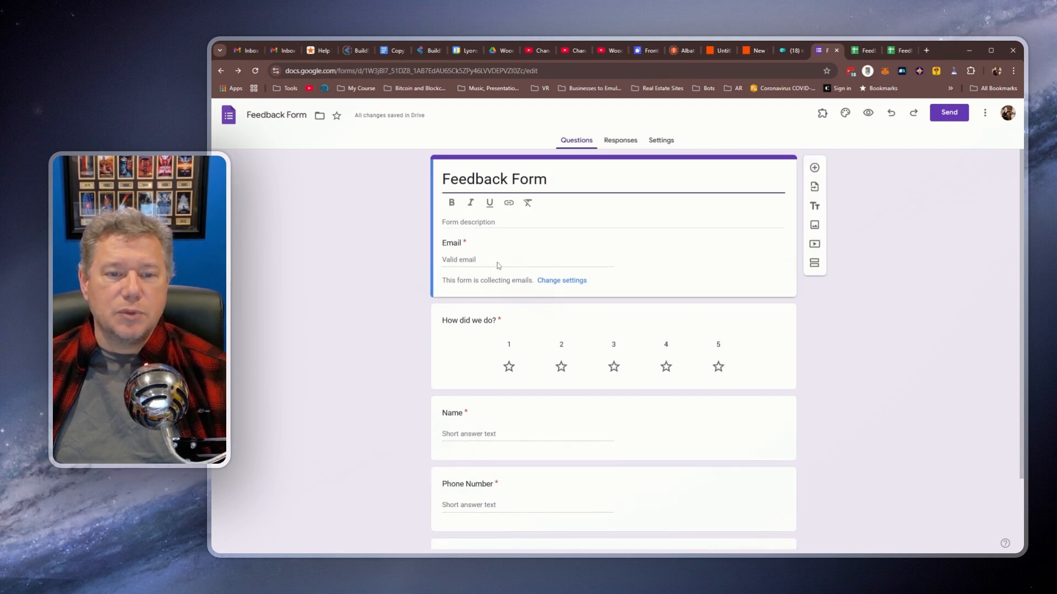
scroll(521, 400, down, 2)
scroll(517, 388, up, 2)
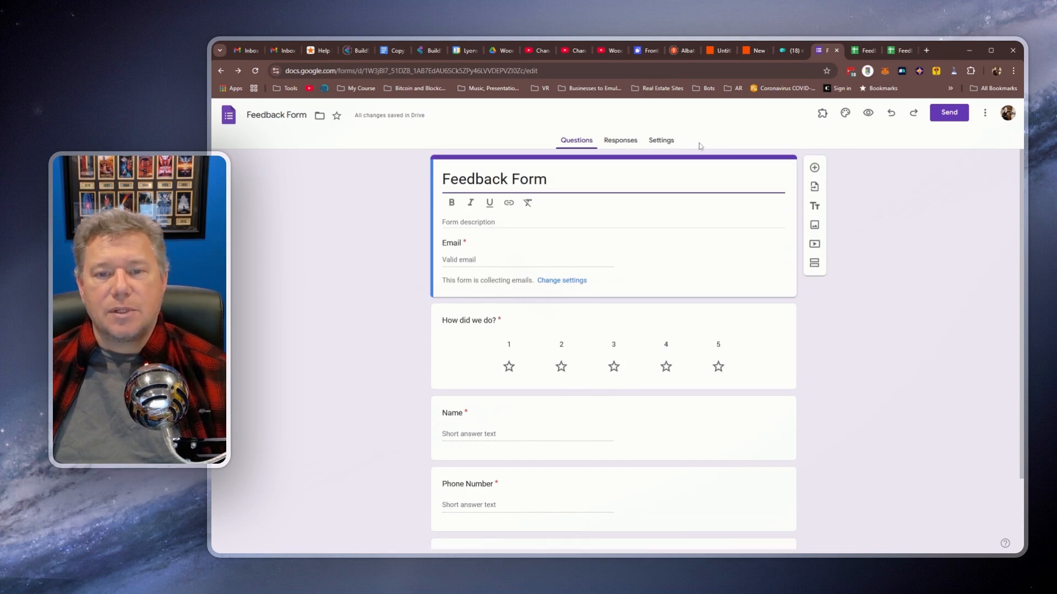
click(663, 141)
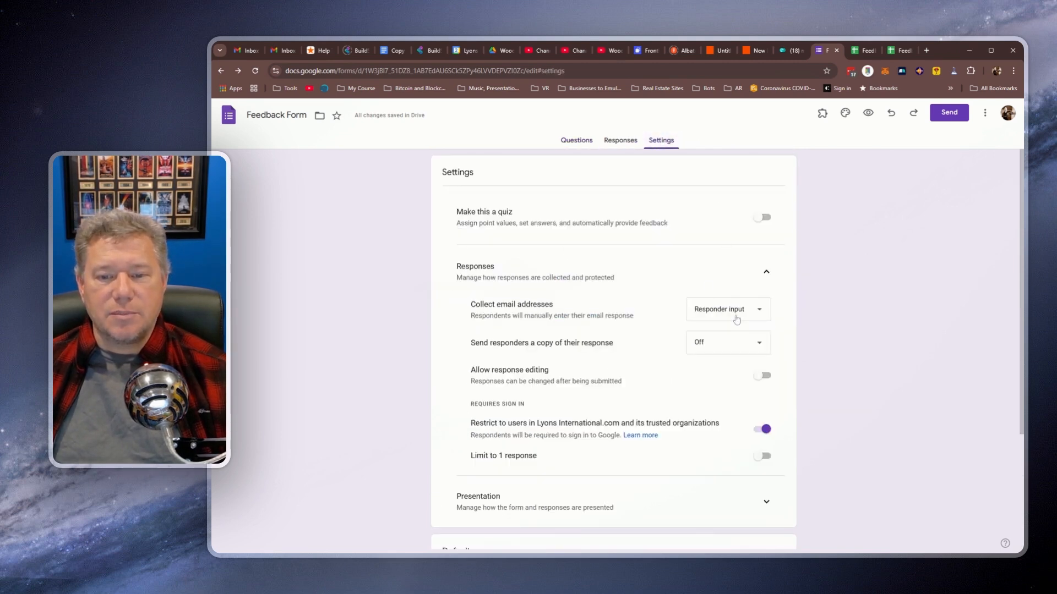
click(736, 319)
click(715, 265)
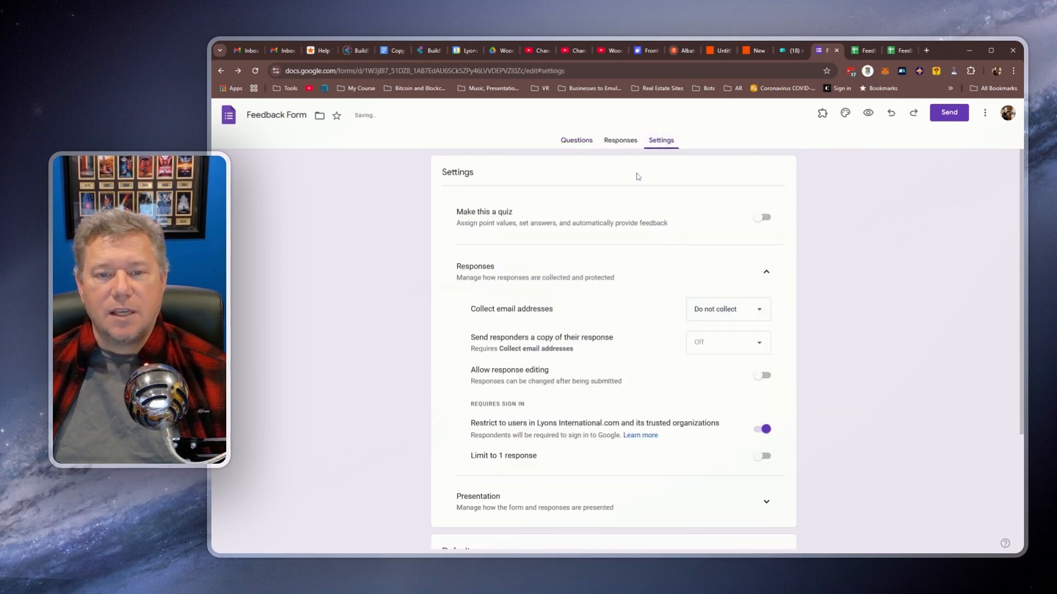
click(575, 141)
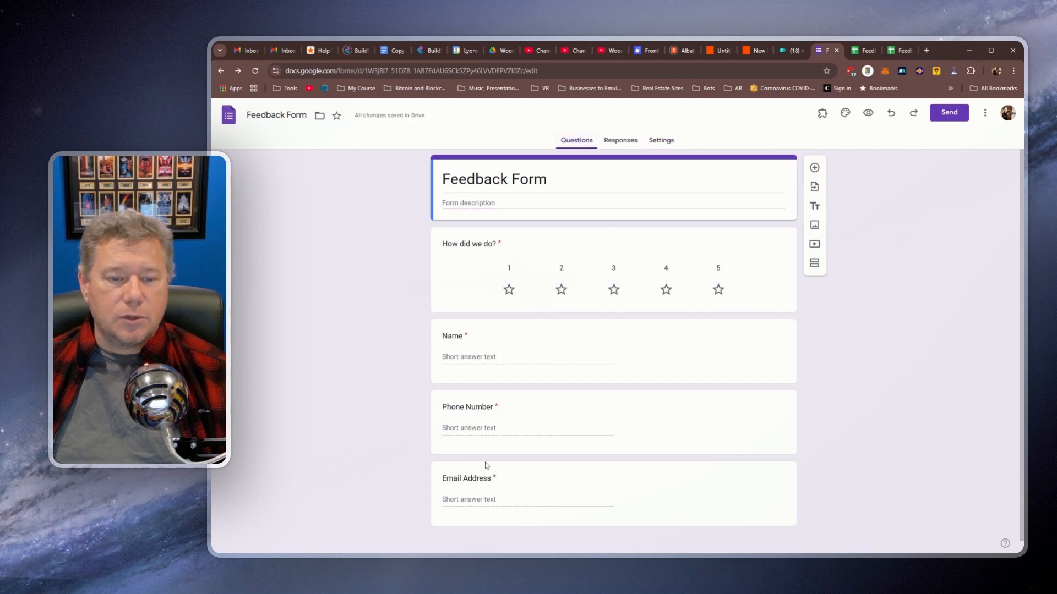
Step: Keep response editing off, allow respondents outside the organization, and limit everyone to 1 response
click(661, 141)
drag(475, 337, 563, 329)
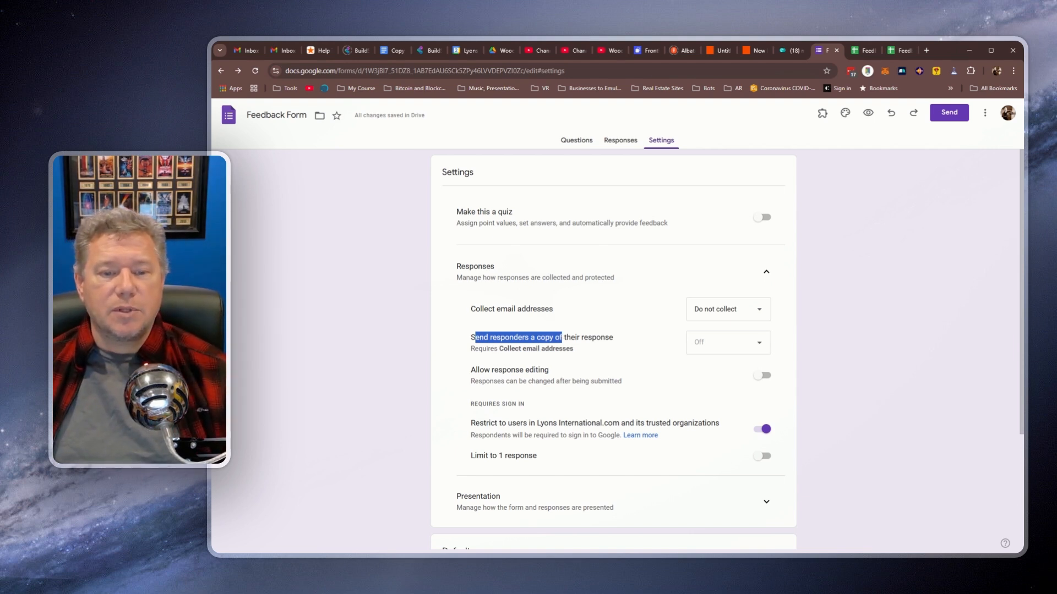
drag(507, 349, 565, 350)
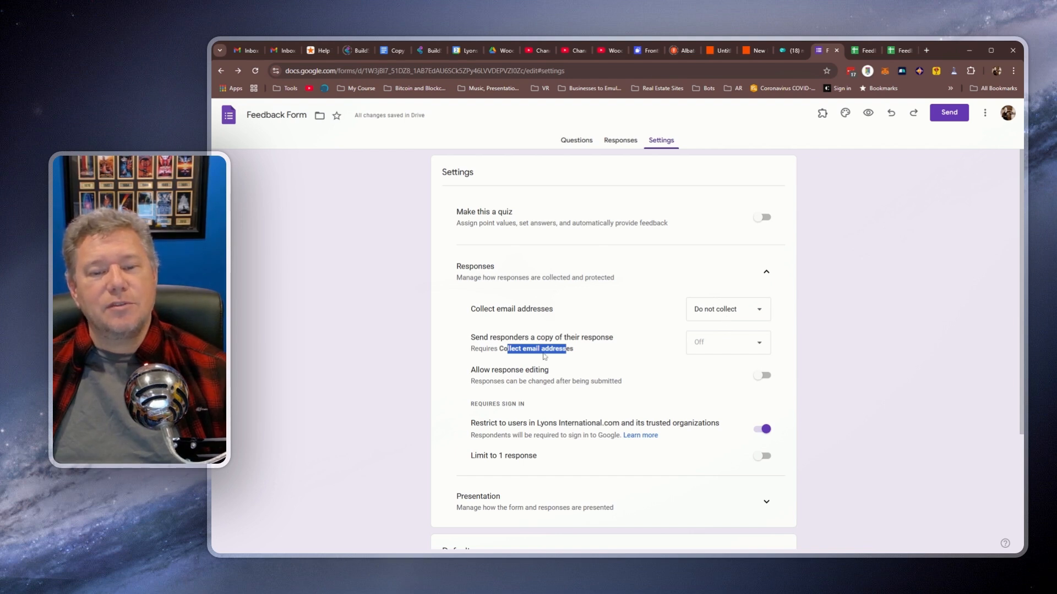
click(544, 351)
drag(479, 371, 535, 371)
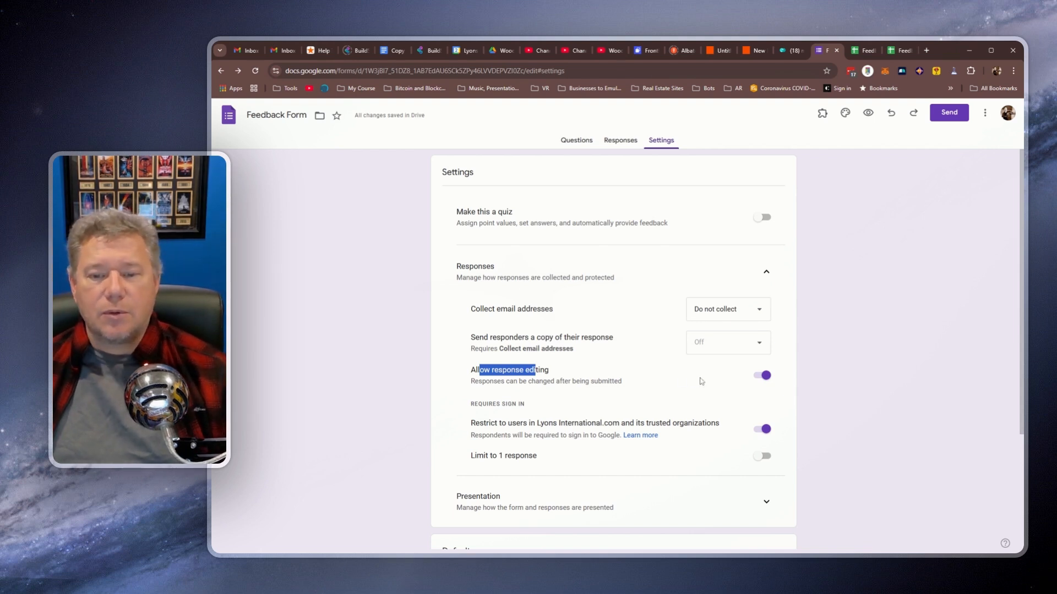
click(759, 384)
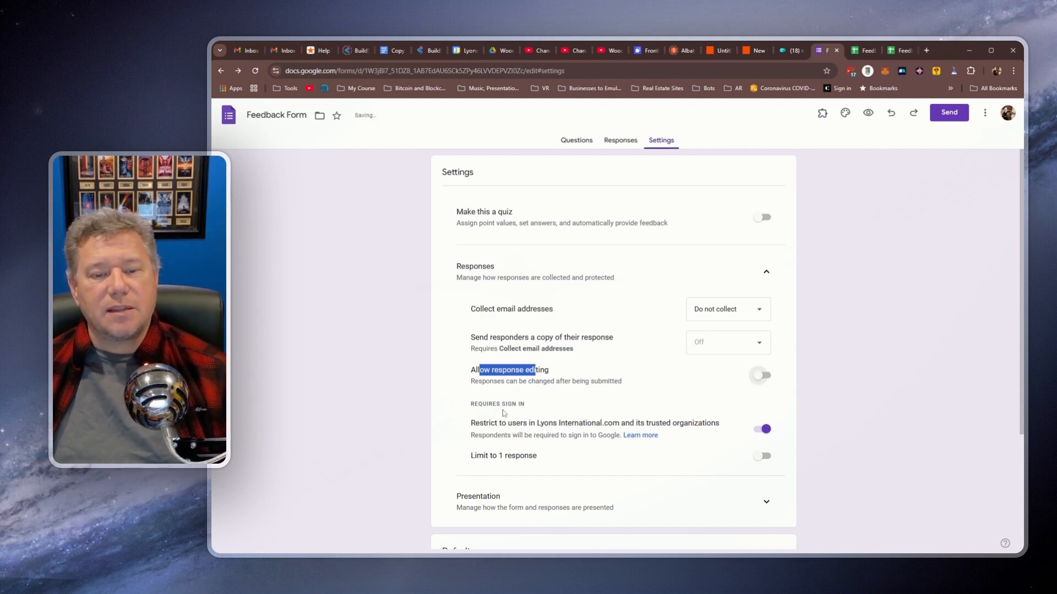
scroll(503, 413, down, 2)
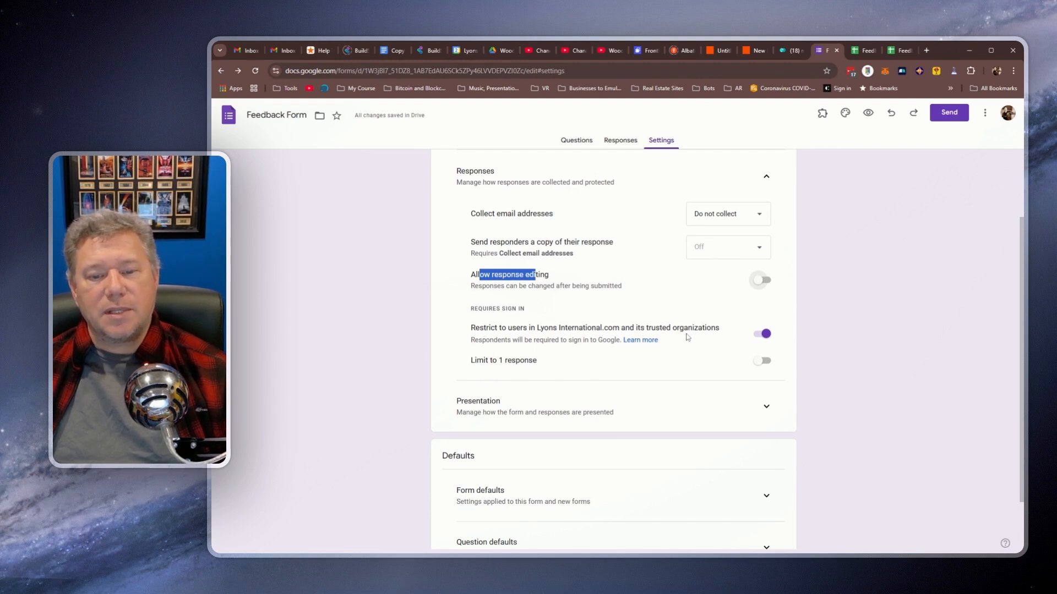
click(766, 336)
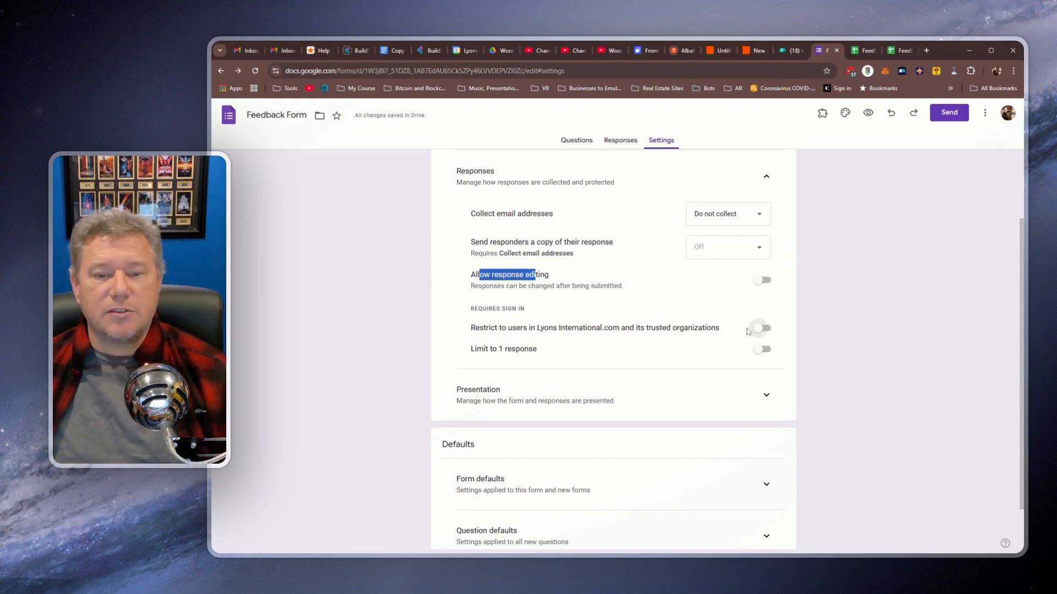
click(763, 349)
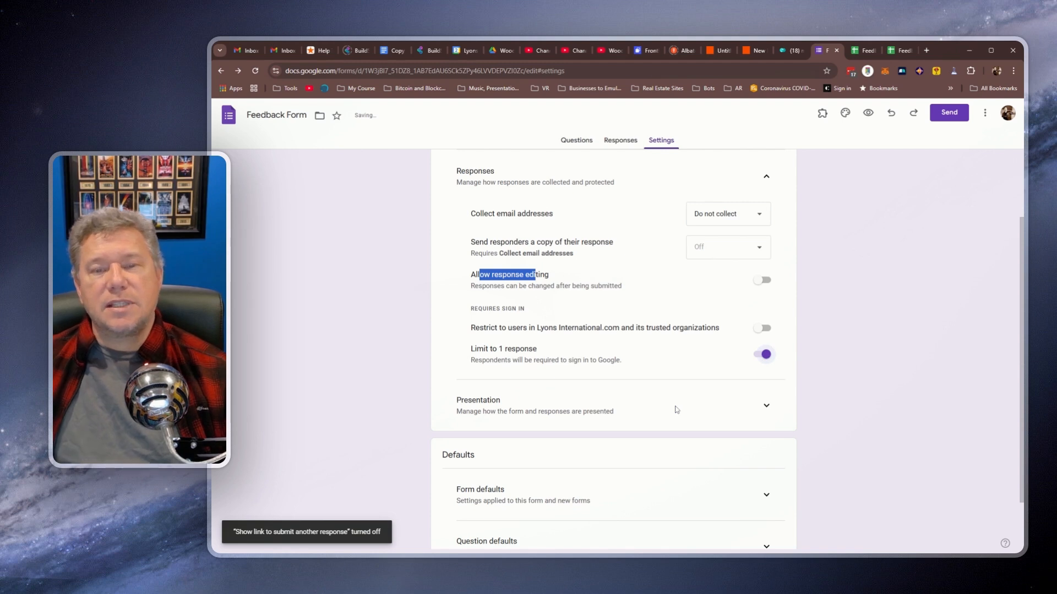
scroll(764, 347, down, 1)
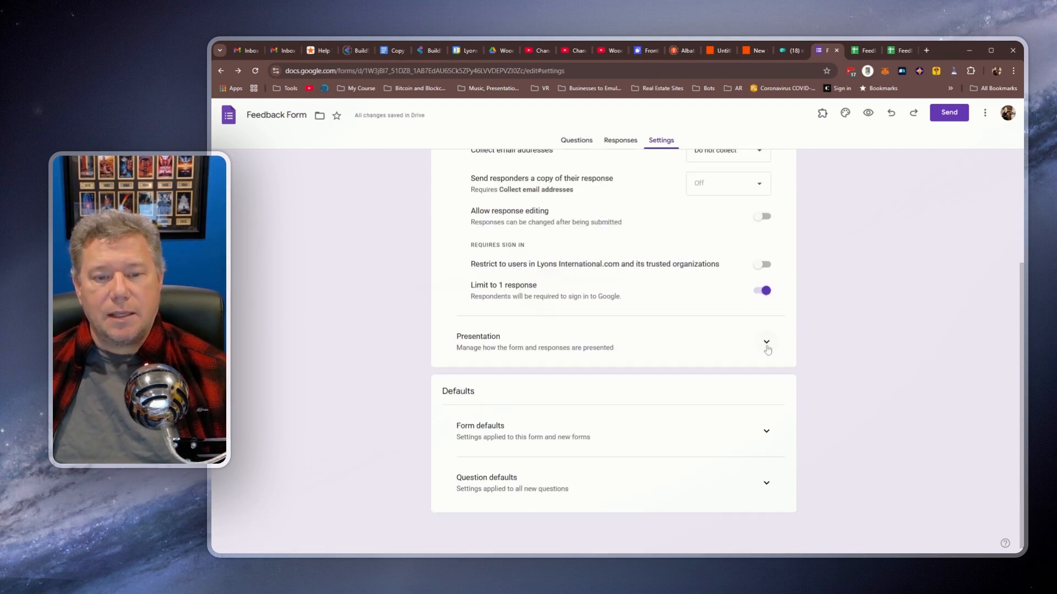
Step: Review the Presentation settings, then return to the two-section question view
click(766, 344)
scroll(469, 372, down, 2)
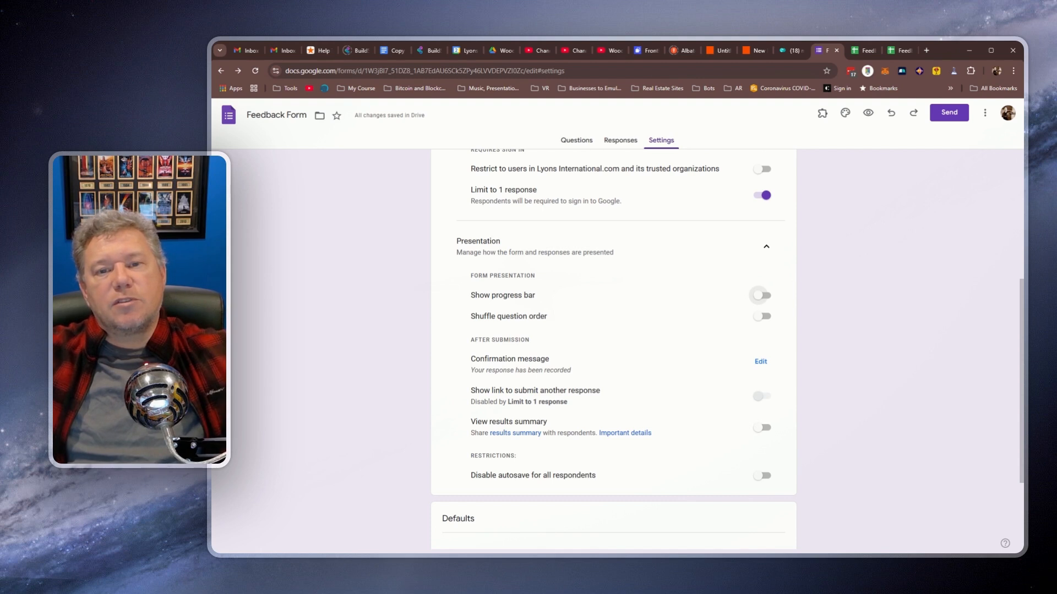
click(570, 142)
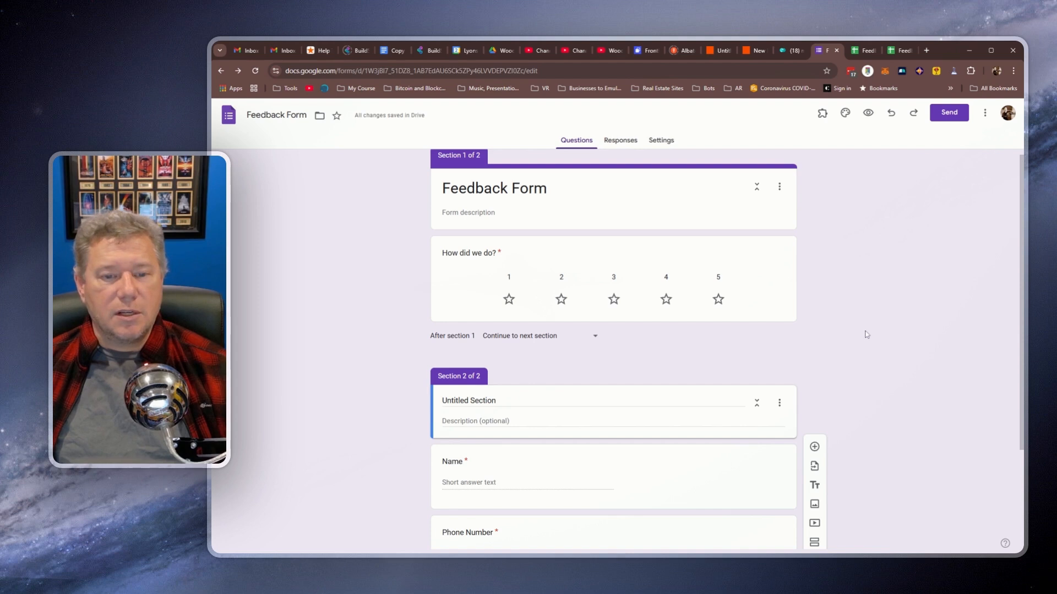
Step: Retitle the second section from 'Untitled Section' to 'Contact Details' and open the respondent preview
scroll(866, 333, down, 1)
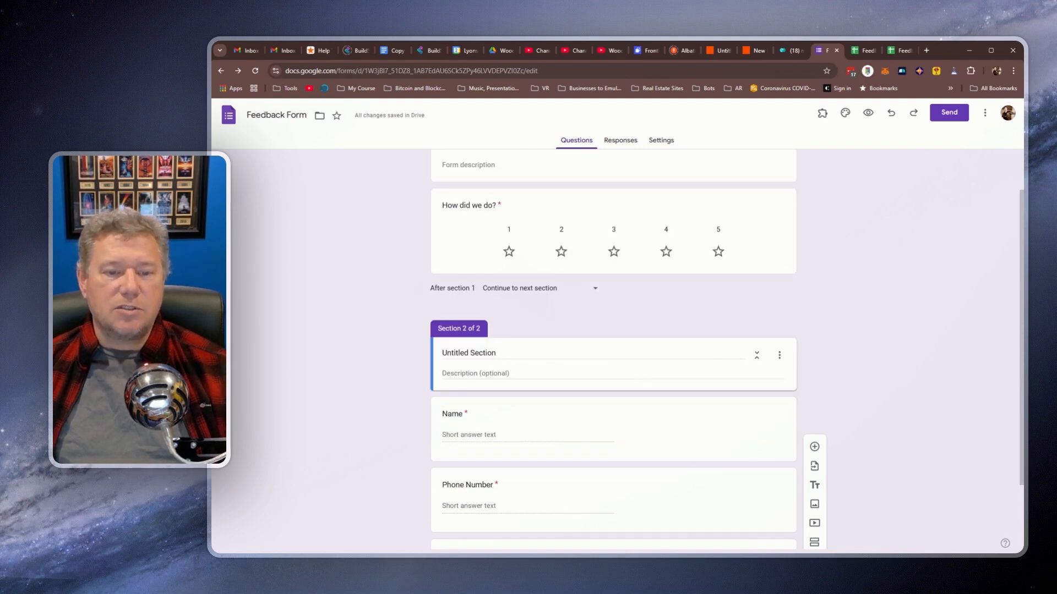
scroll(623, 377, down, 2)
click(539, 273)
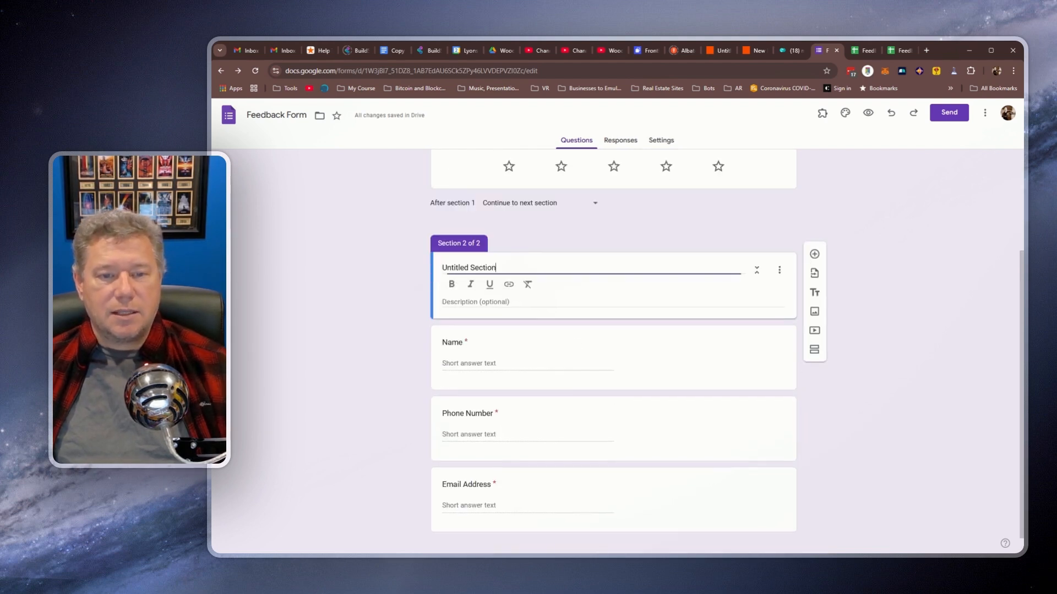
key(ctrl+a)
text(Contact Details)
click(408, 307)
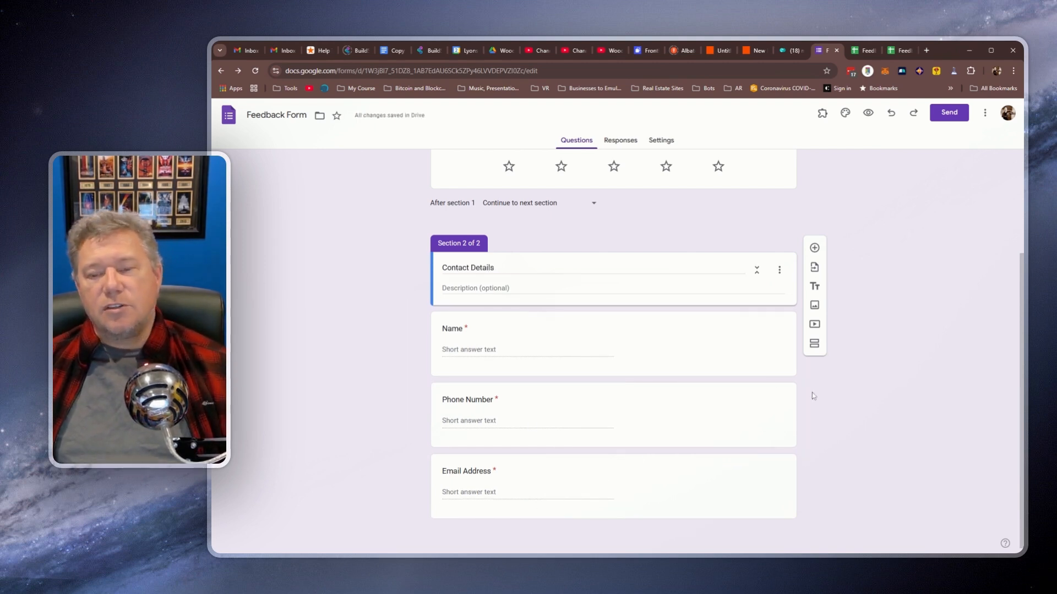
scroll(814, 396, up, 3)
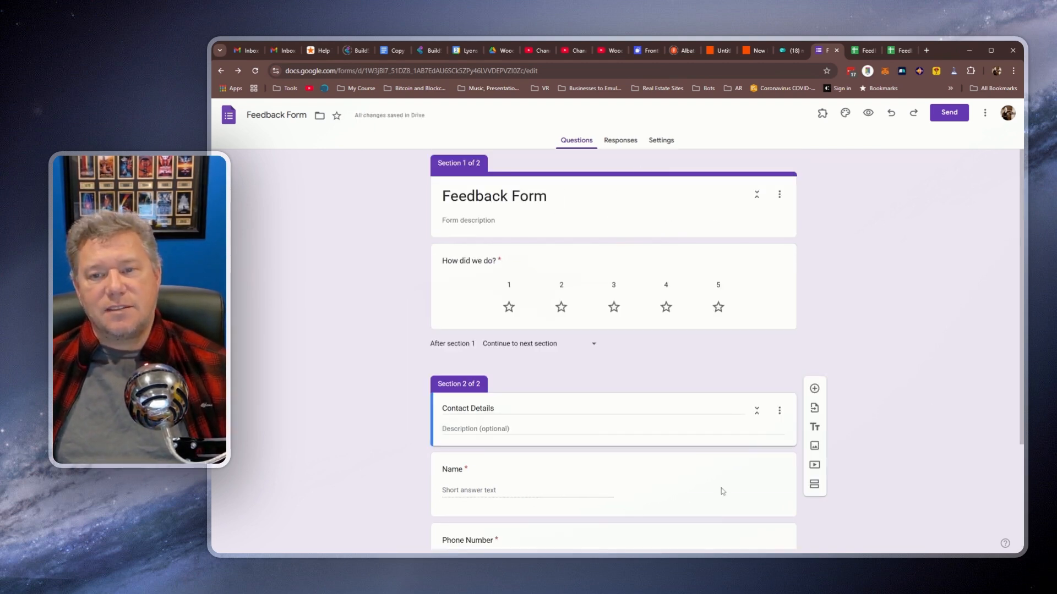
click(868, 115)
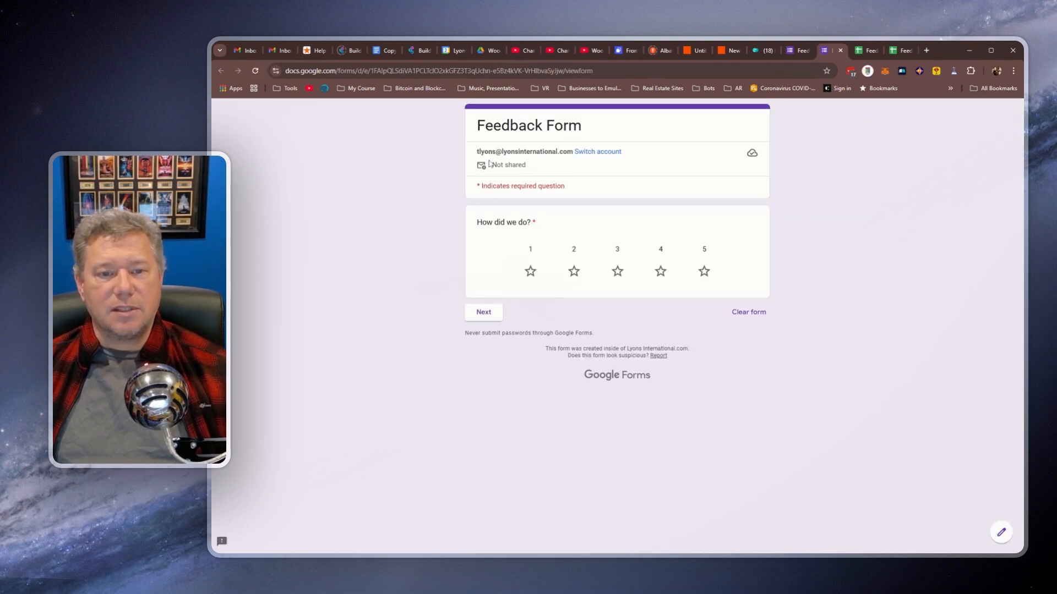
Step: Test the preview with a five-star rating, advance to the Contact Details page, and return to the editor
click(704, 271)
click(484, 312)
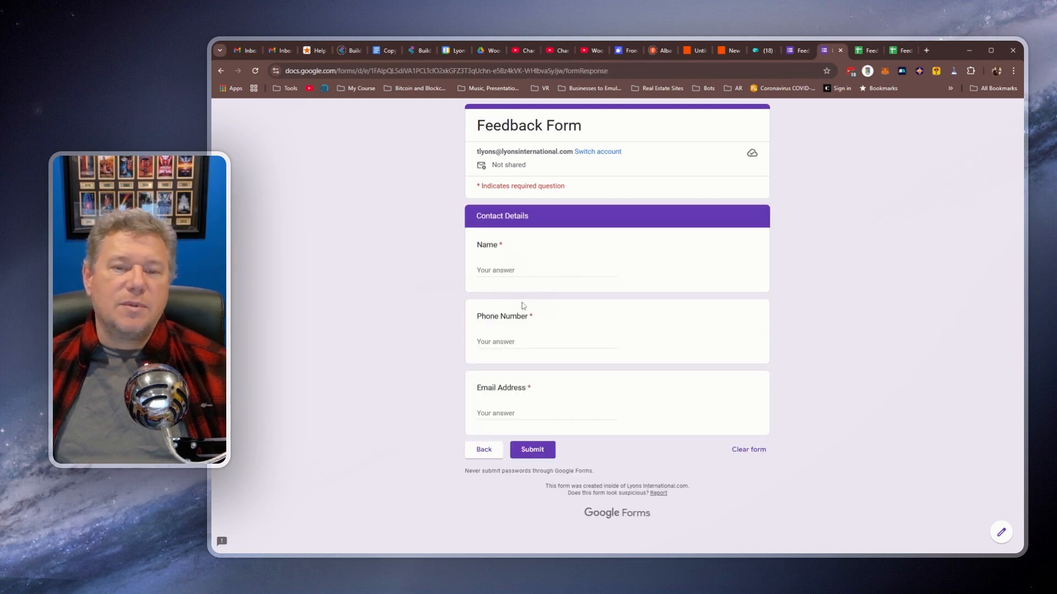
click(796, 47)
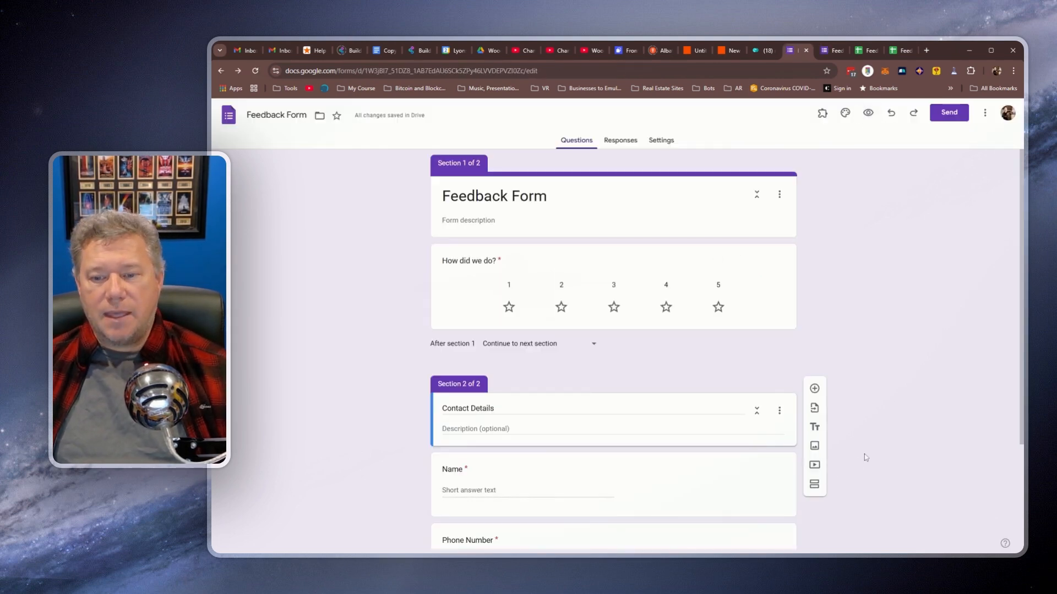
Step: Turn on Show progress bar under Presentation settings and confirm it in the reloaded preview
click(661, 141)
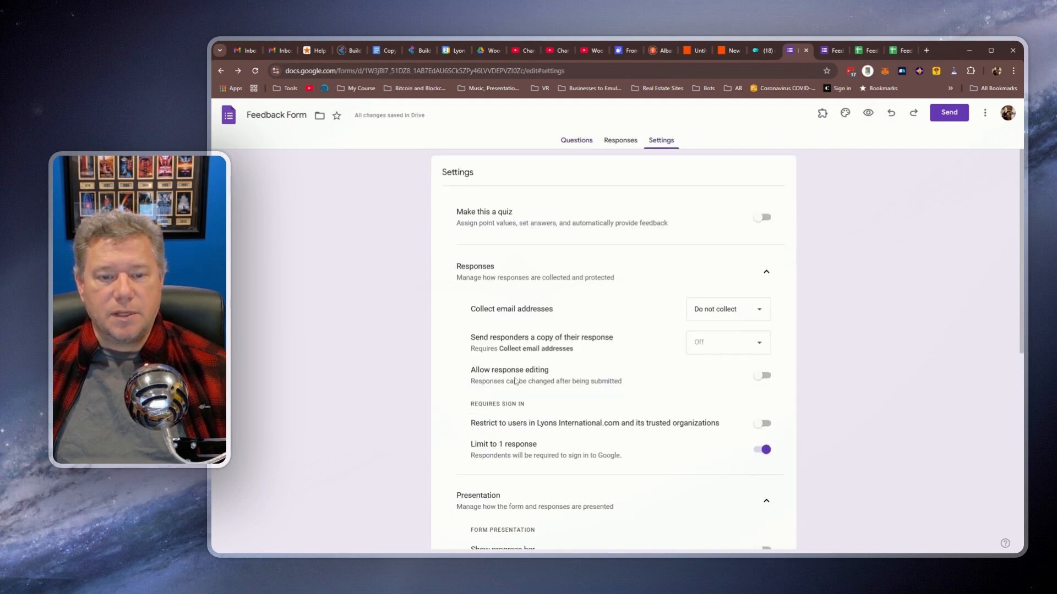
scroll(525, 407, down, 3)
click(763, 407)
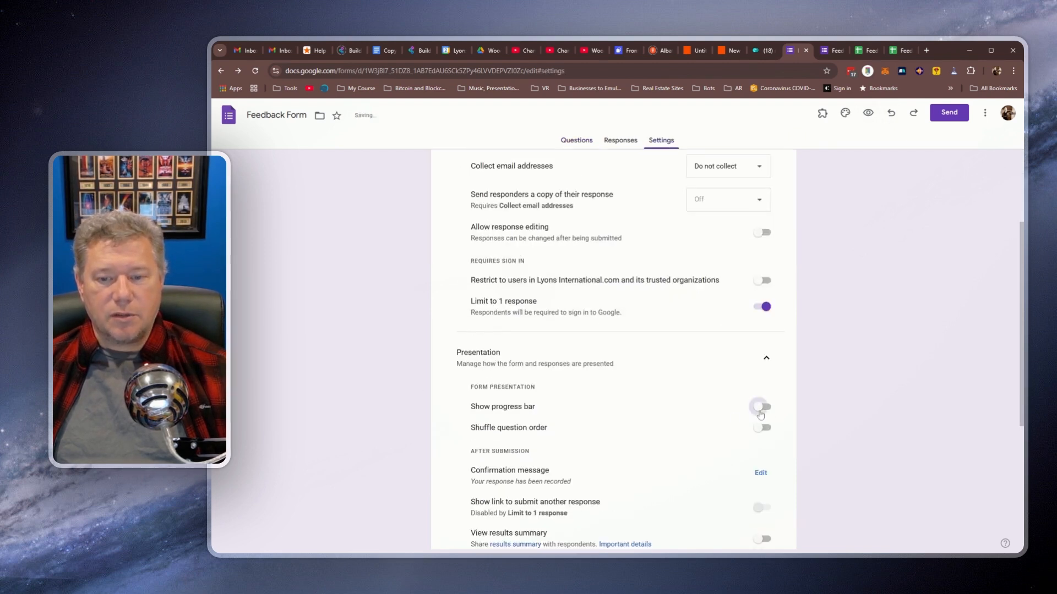
click(834, 50)
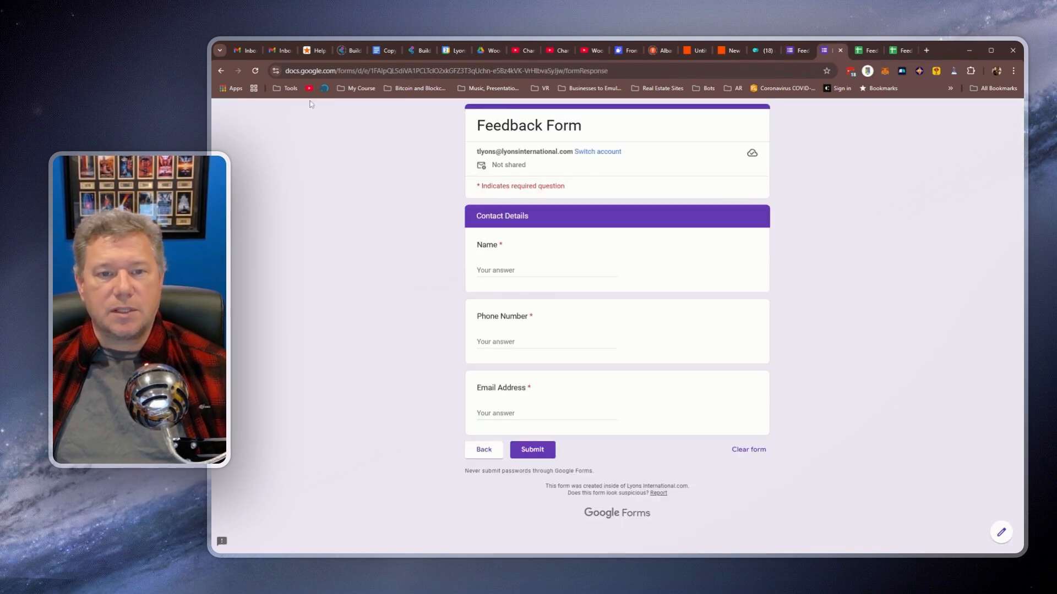
click(255, 71)
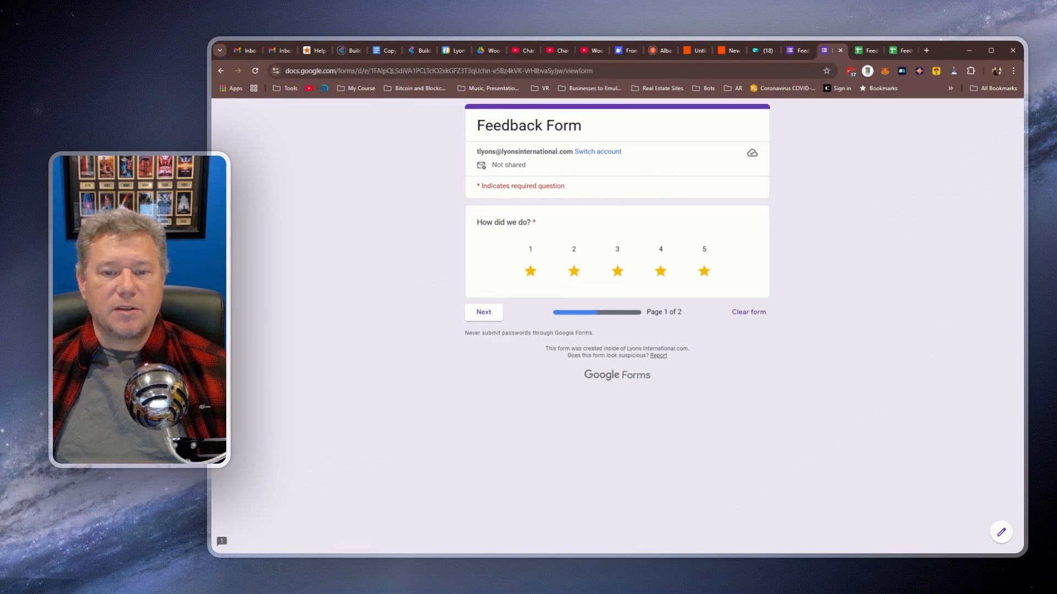
click(484, 318)
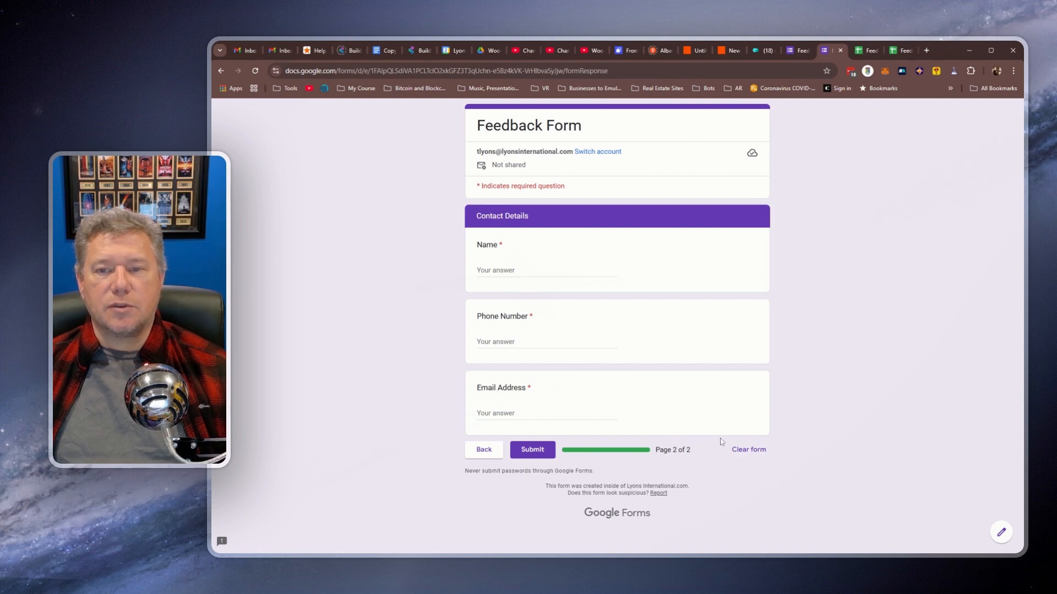
click(801, 51)
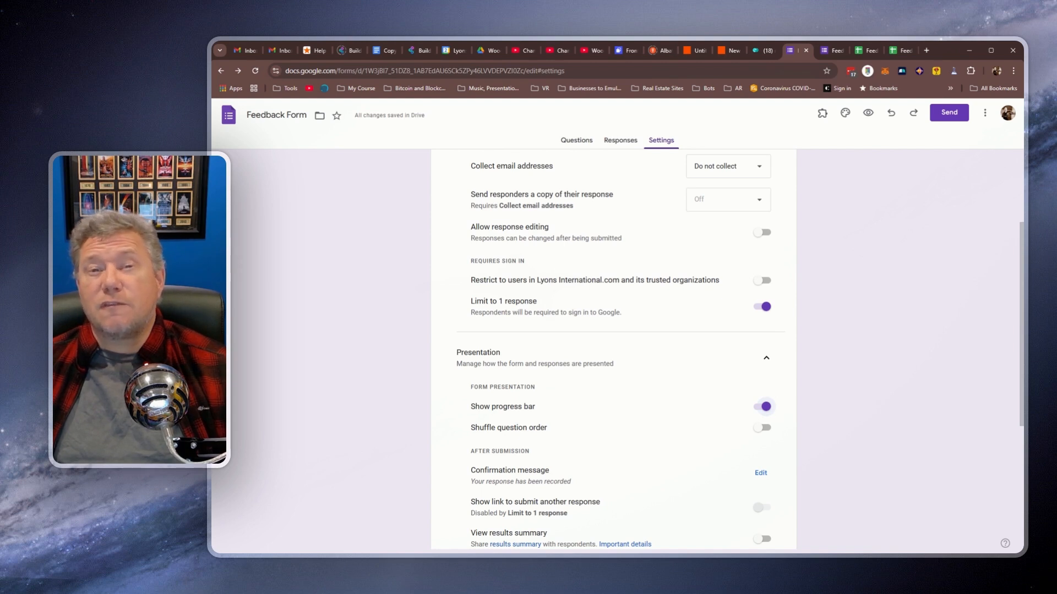
scroll(566, 351, down, 3)
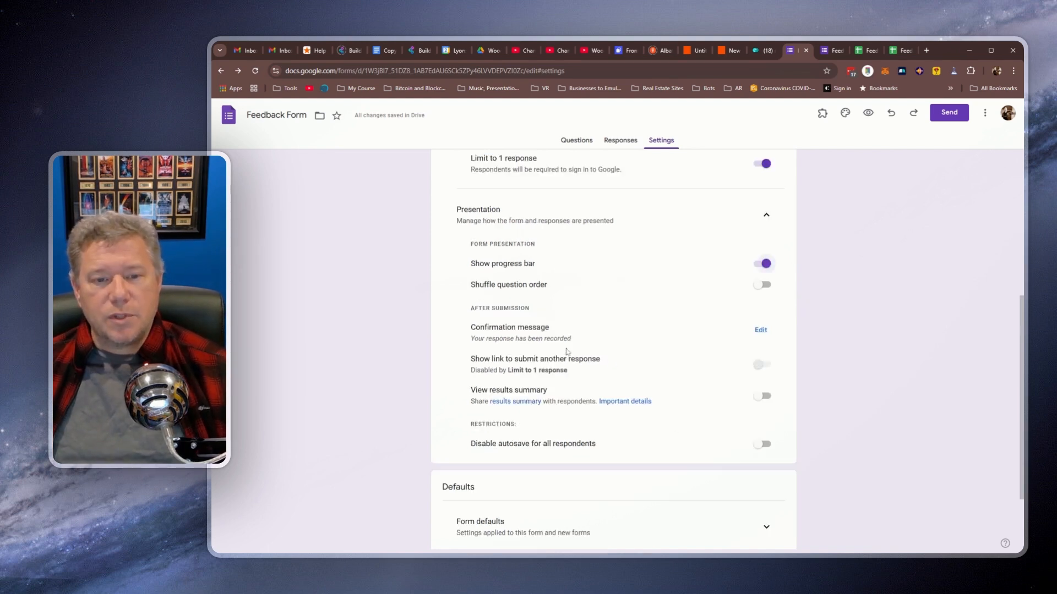
drag(489, 327, 536, 327)
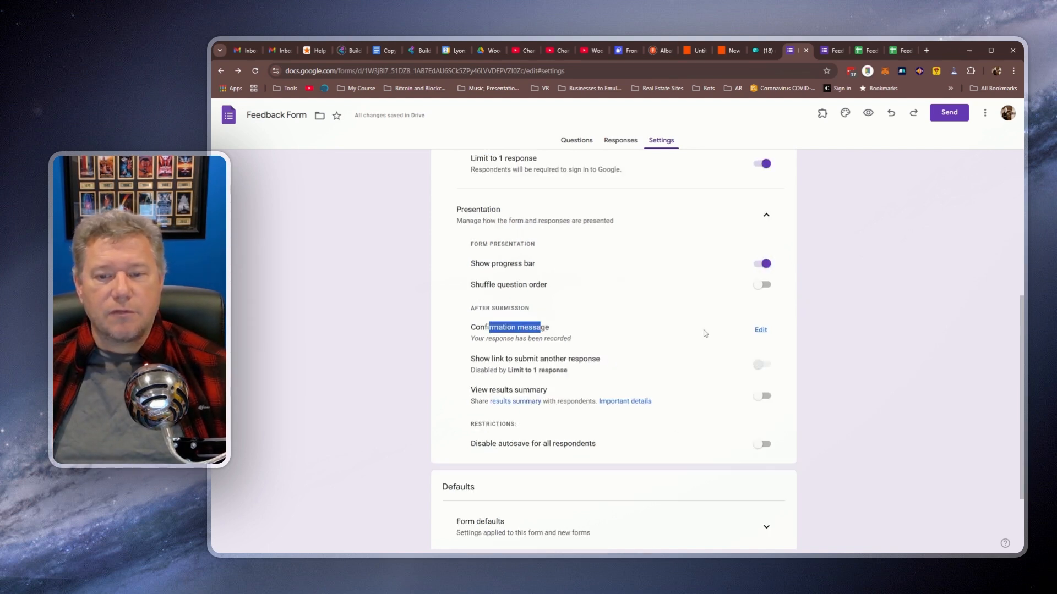
click(761, 330)
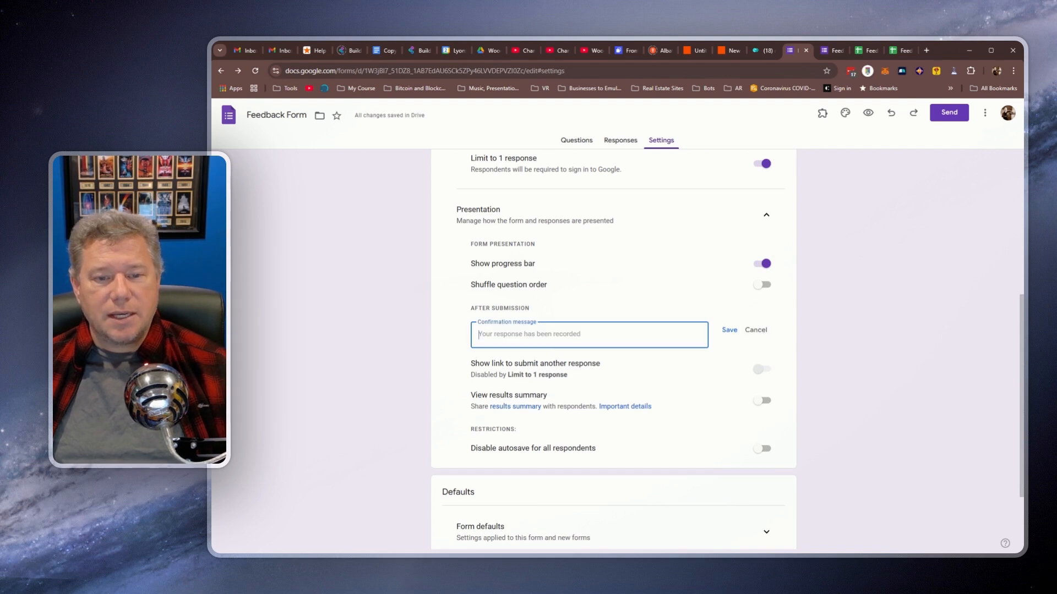
text(Thank you for your Feddback.)
click(730, 332)
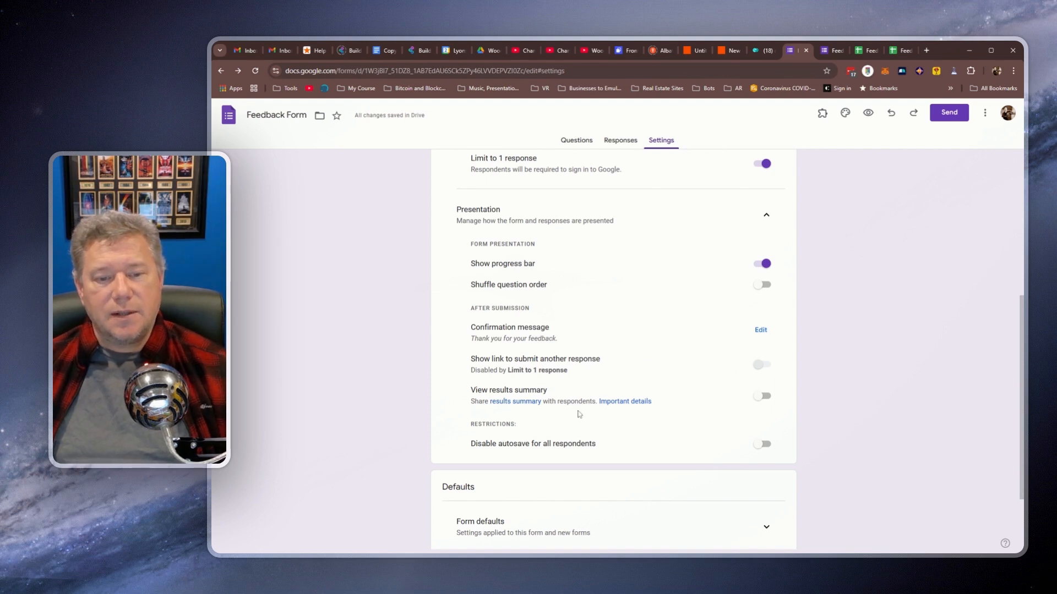
scroll(617, 387, down, 1)
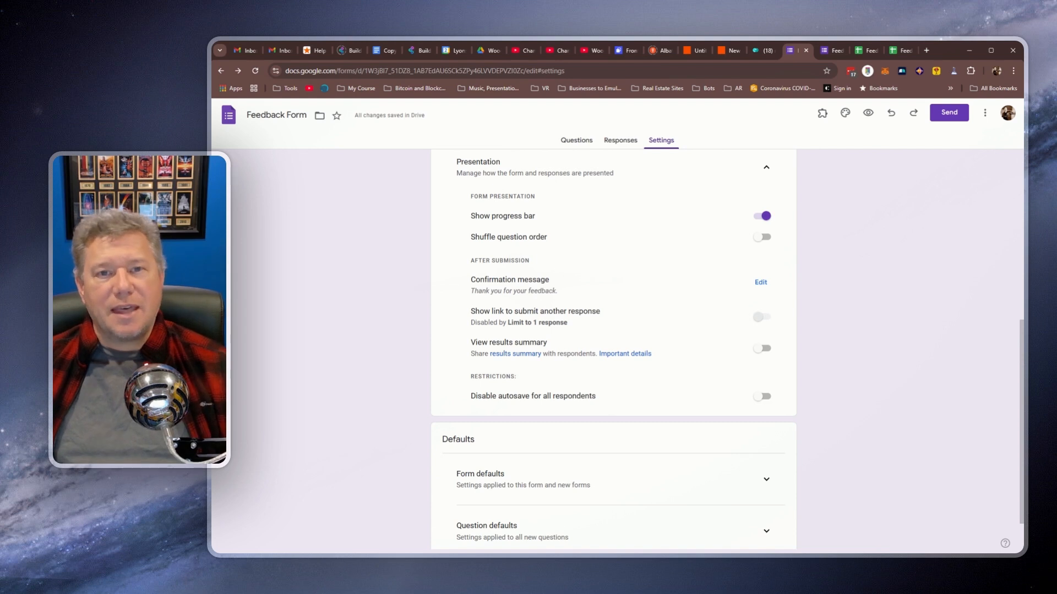
Step: Expand Form and Question defaults, toggle required-by-default on then off, and restart the preview from page 1
scroll(497, 358, down, 1)
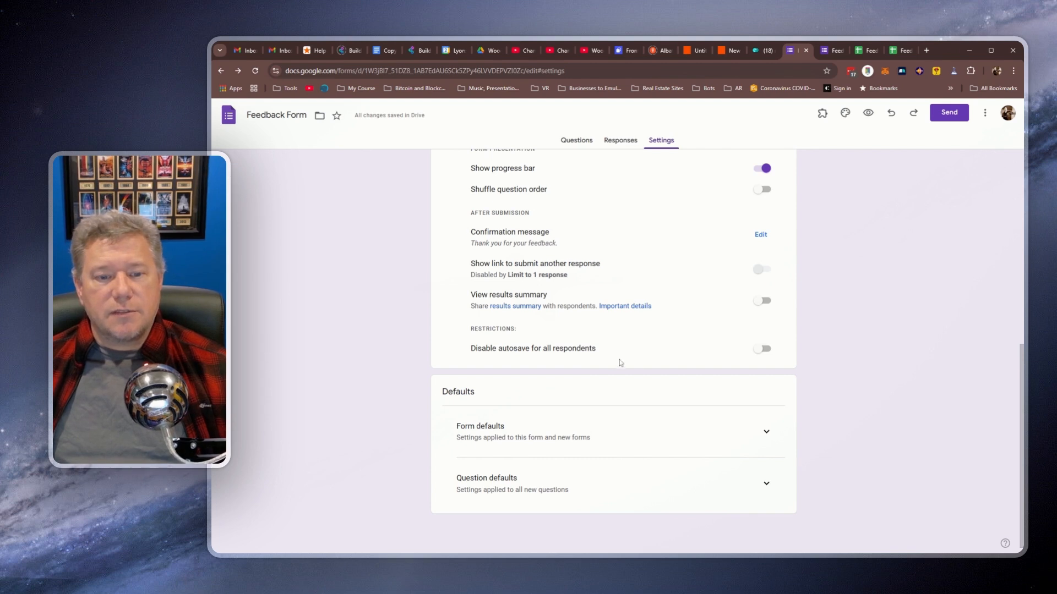
click(766, 431)
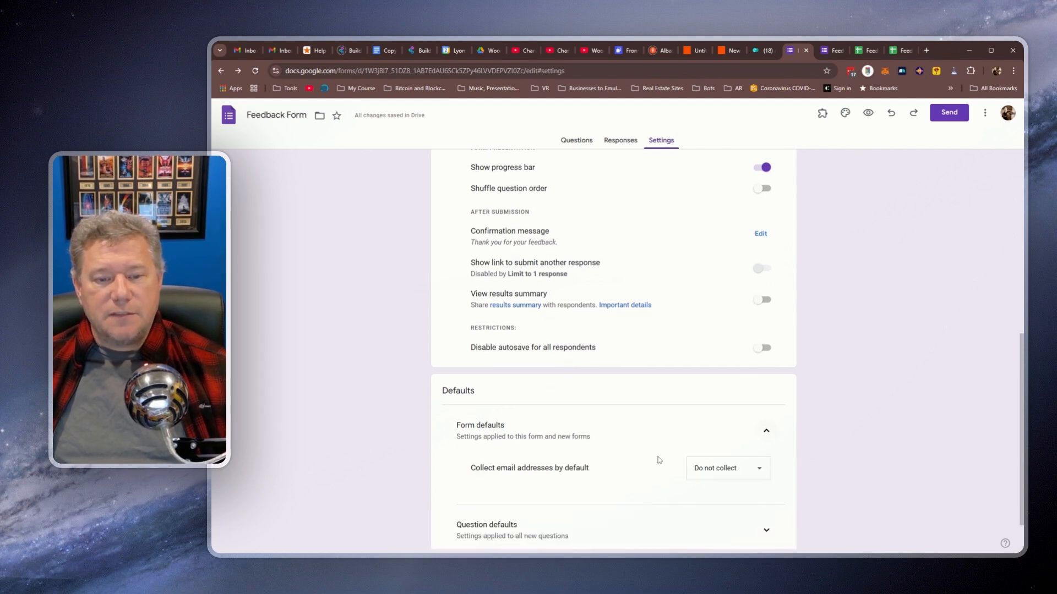
scroll(646, 450, down, 1)
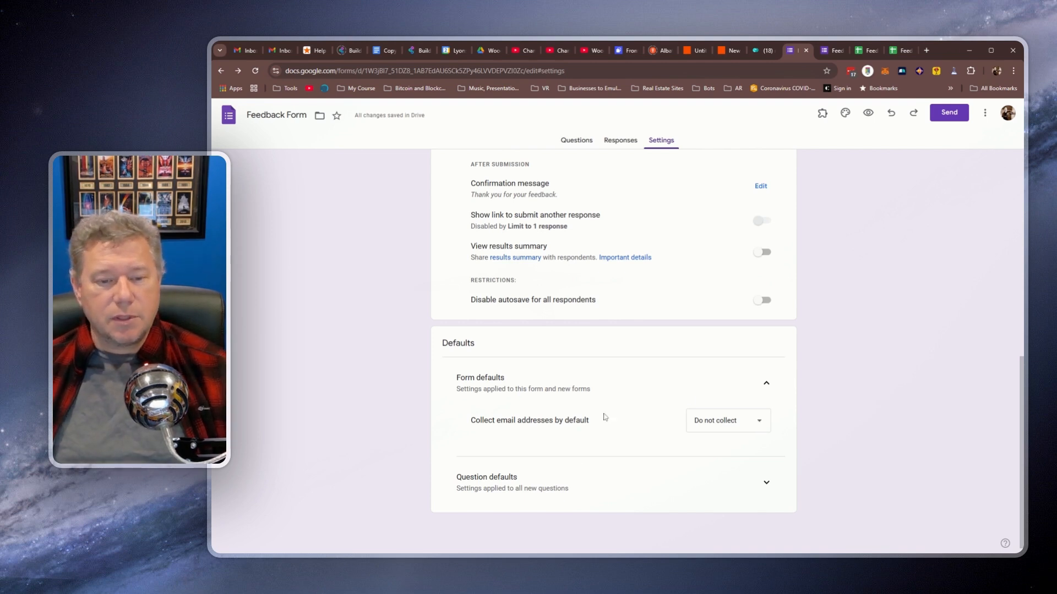
click(766, 482)
scroll(664, 483, down, 1)
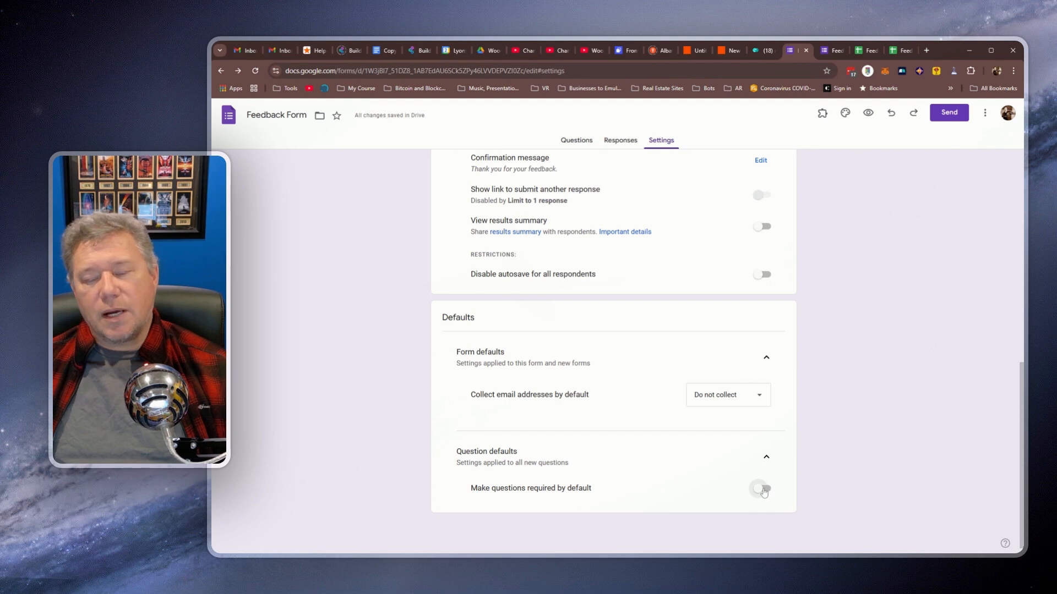
click(764, 491)
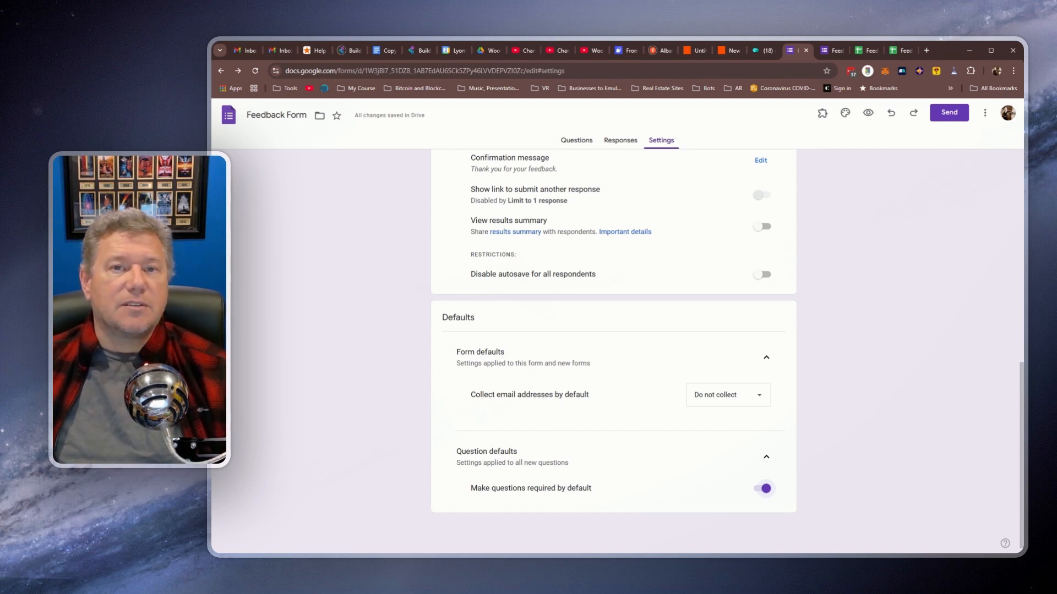
click(766, 488)
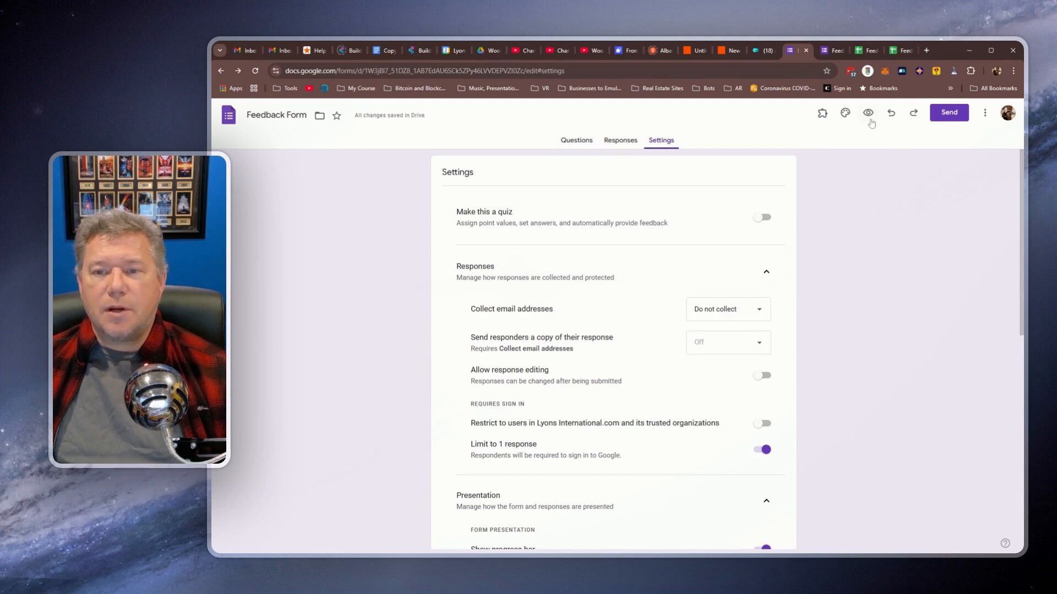
click(832, 50)
click(256, 70)
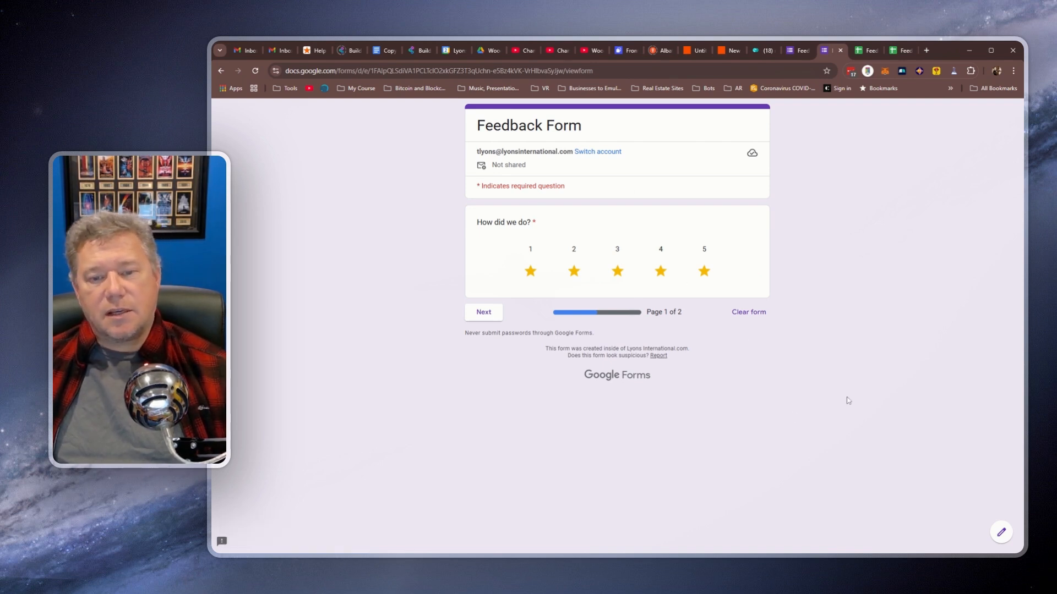
Step: Give the theme a red colour with the third, darker pink background, then open the header image picker
click(799, 51)
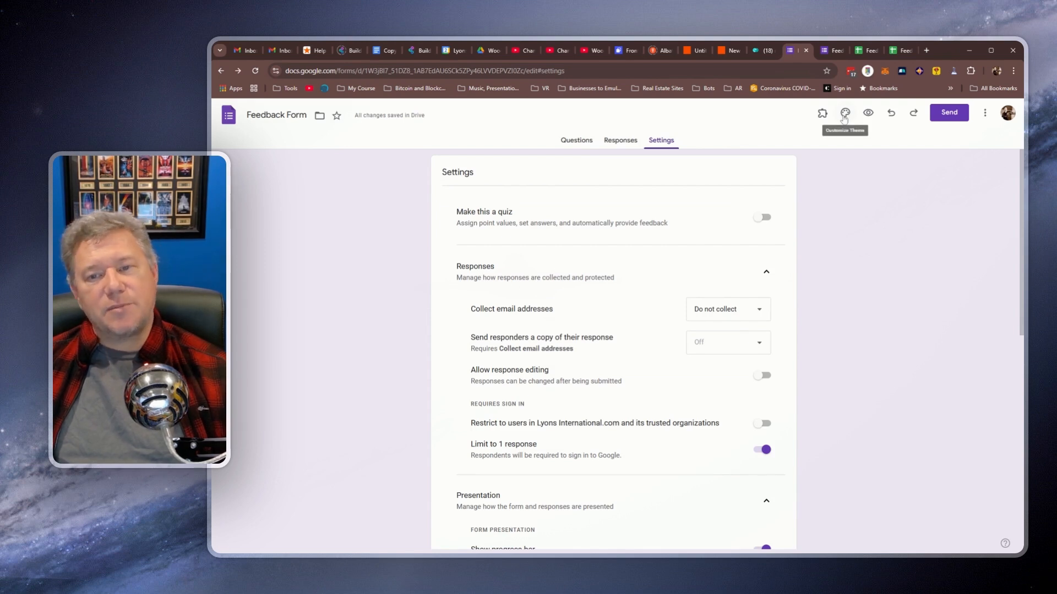
click(845, 115)
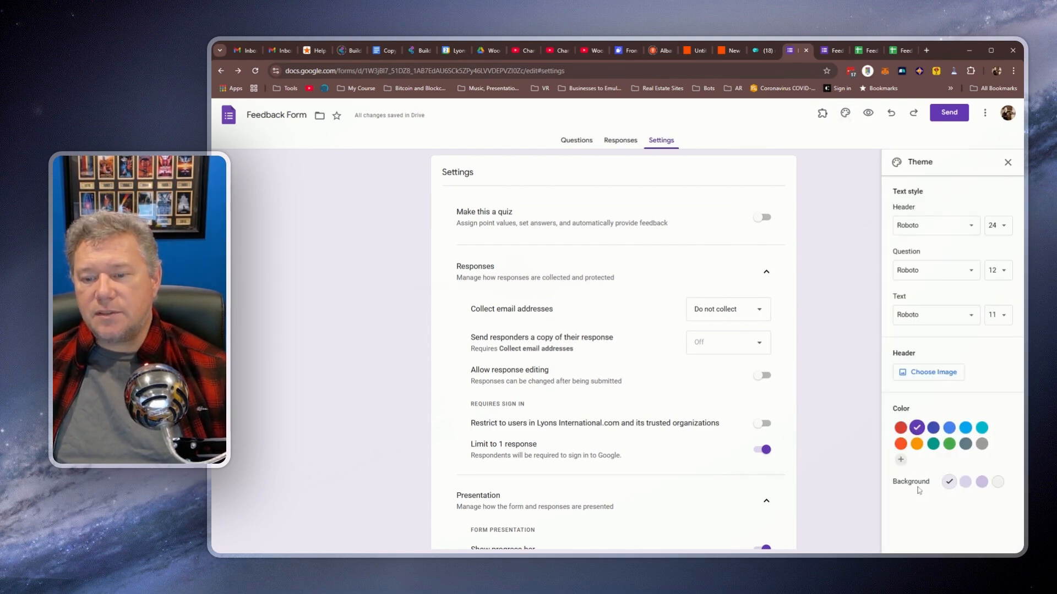
click(900, 427)
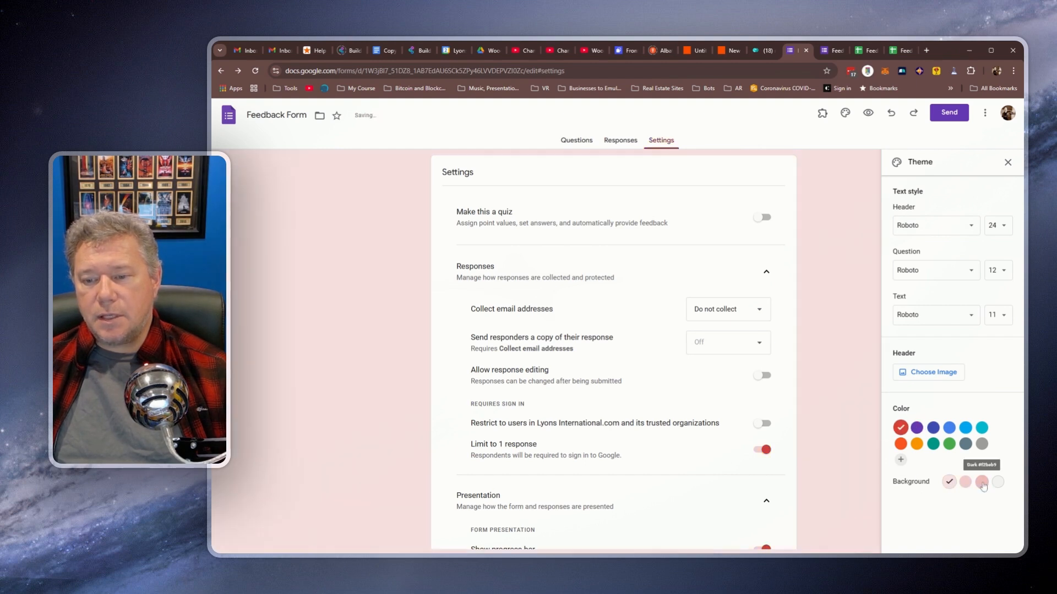
click(982, 482)
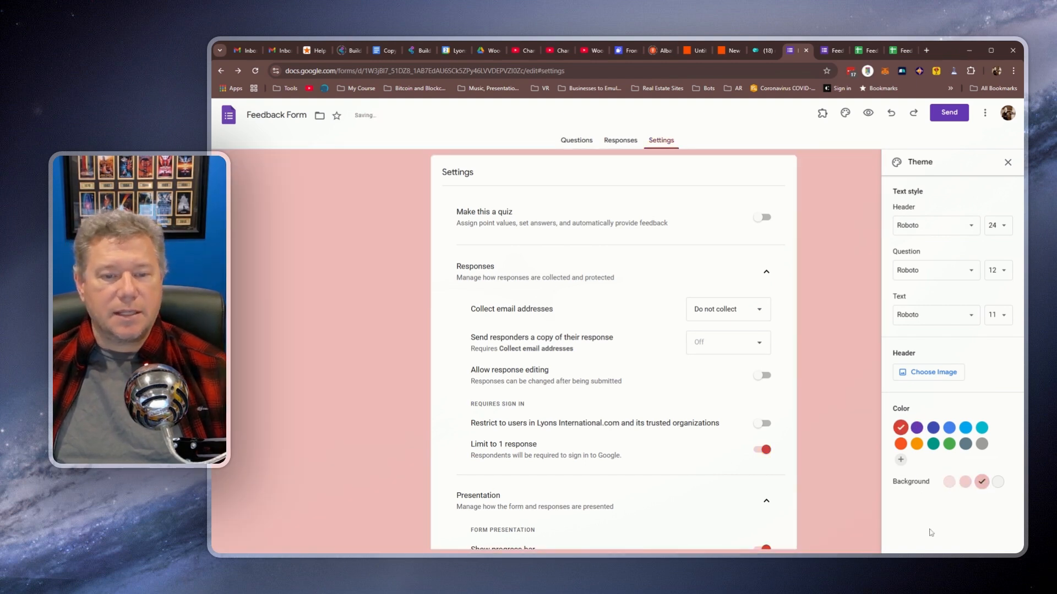
click(929, 373)
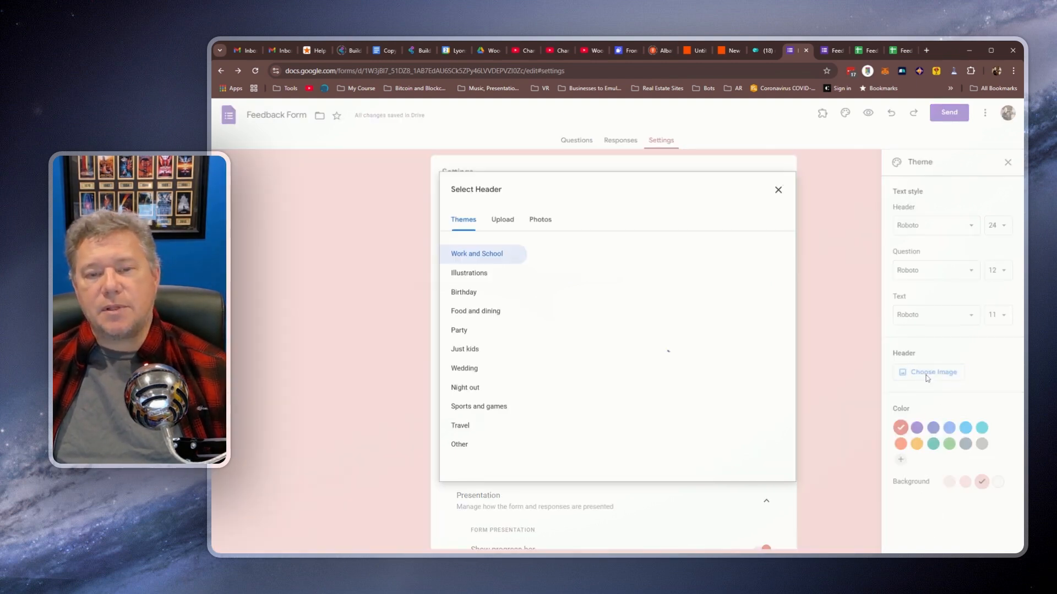
Step: Upload and crop the house photo as the form header, then preview the brown-toned result
click(499, 221)
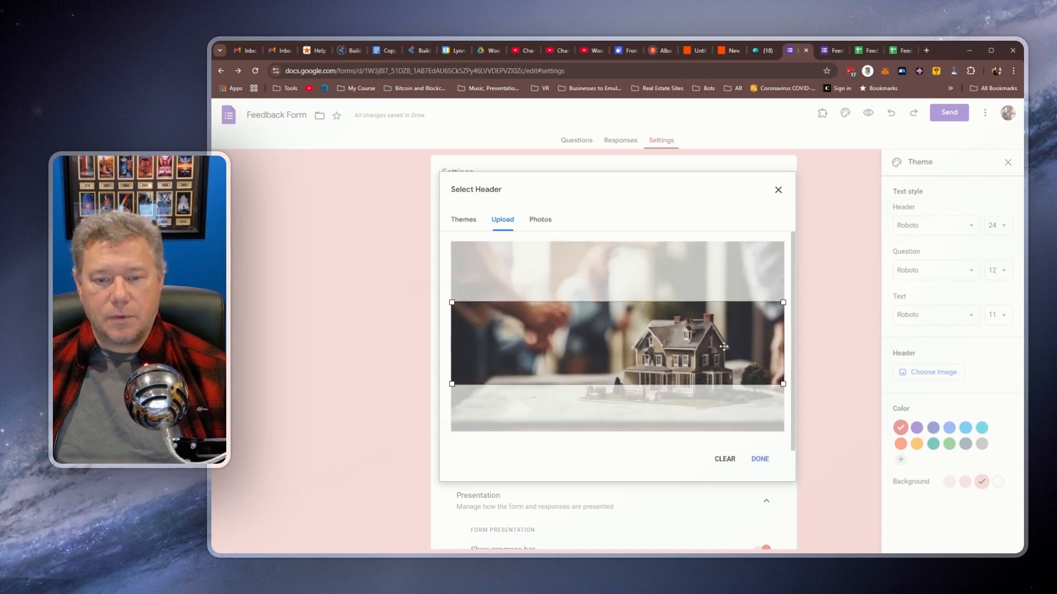
click(761, 460)
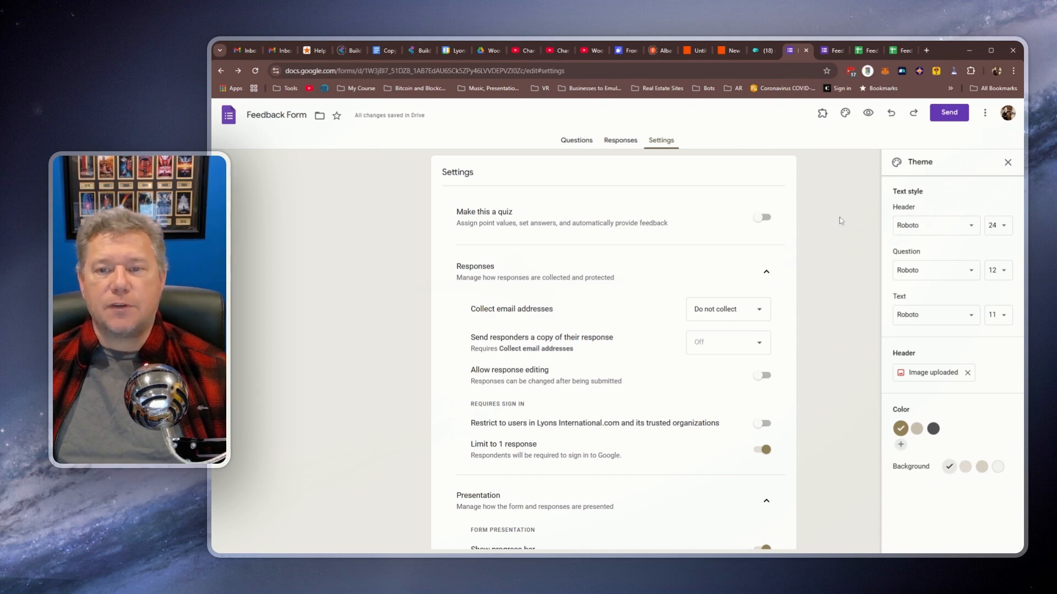
click(864, 114)
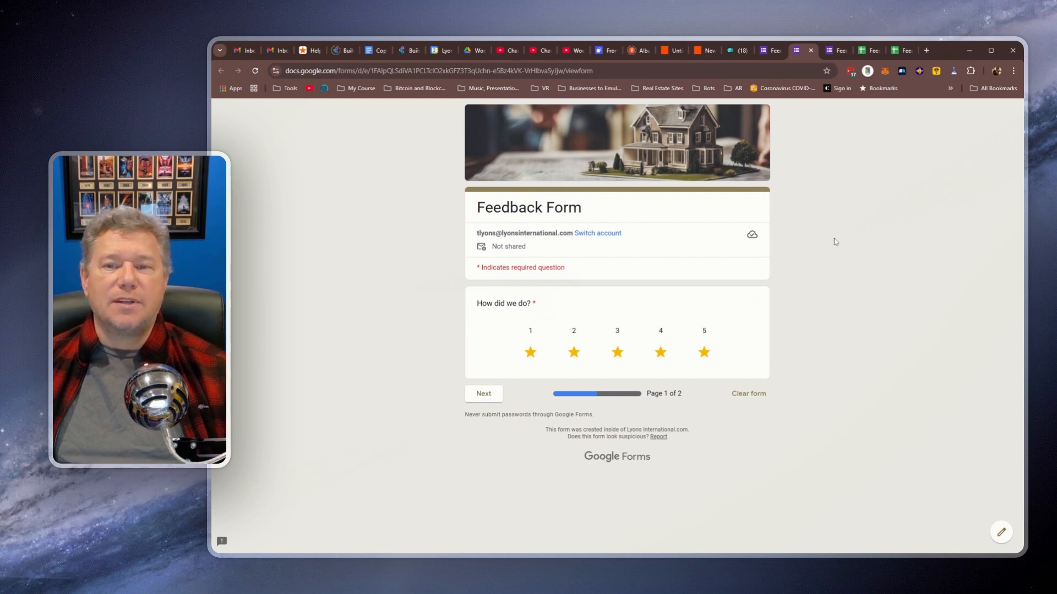
Step: Add the custom theme colour #805a00 with a darker beige background and view it in the preview
click(771, 50)
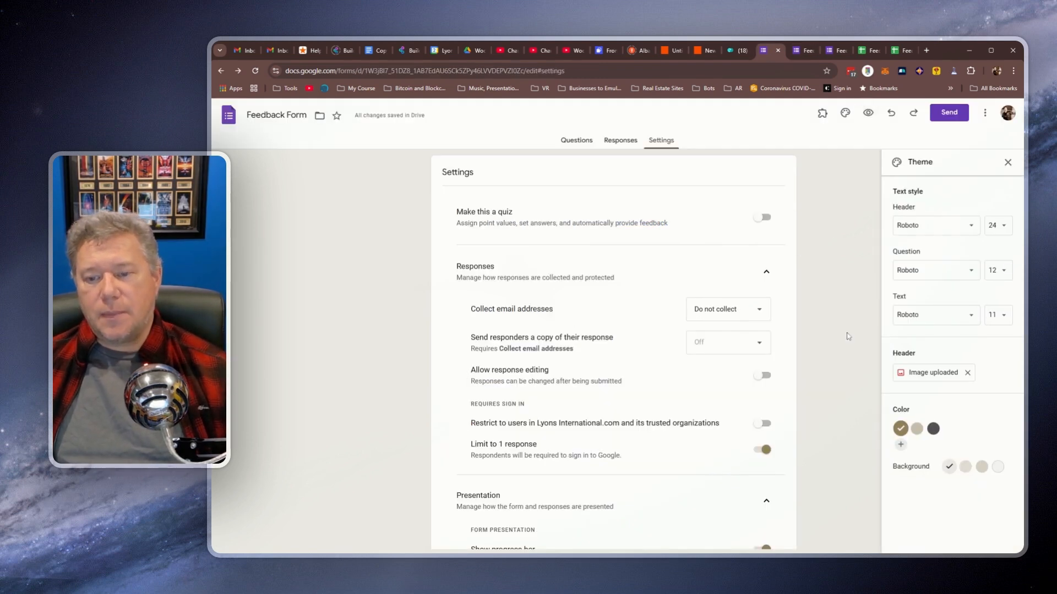
click(900, 446)
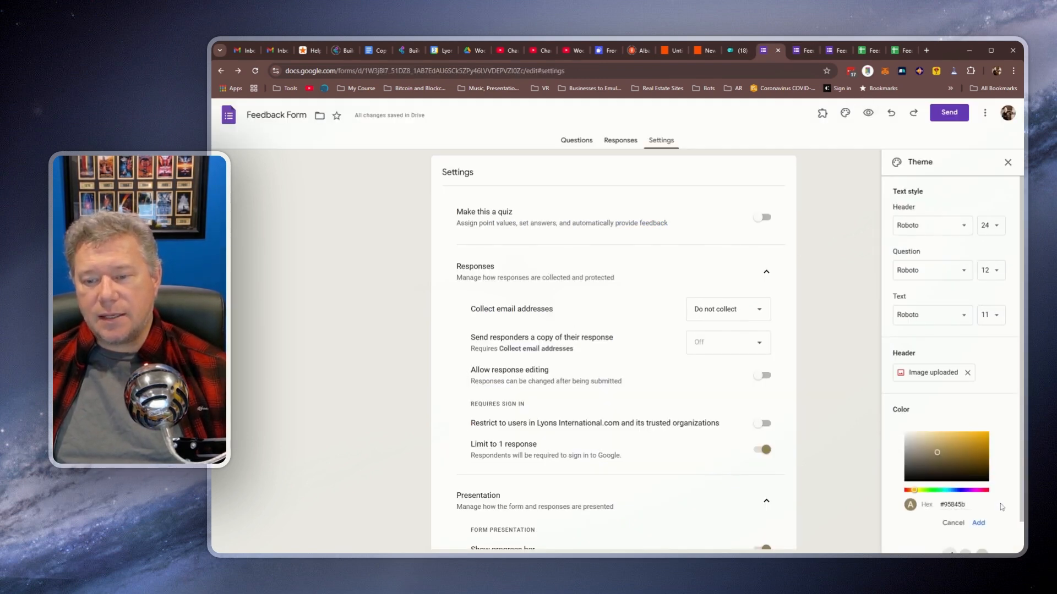
scroll(1007, 515, down, 1)
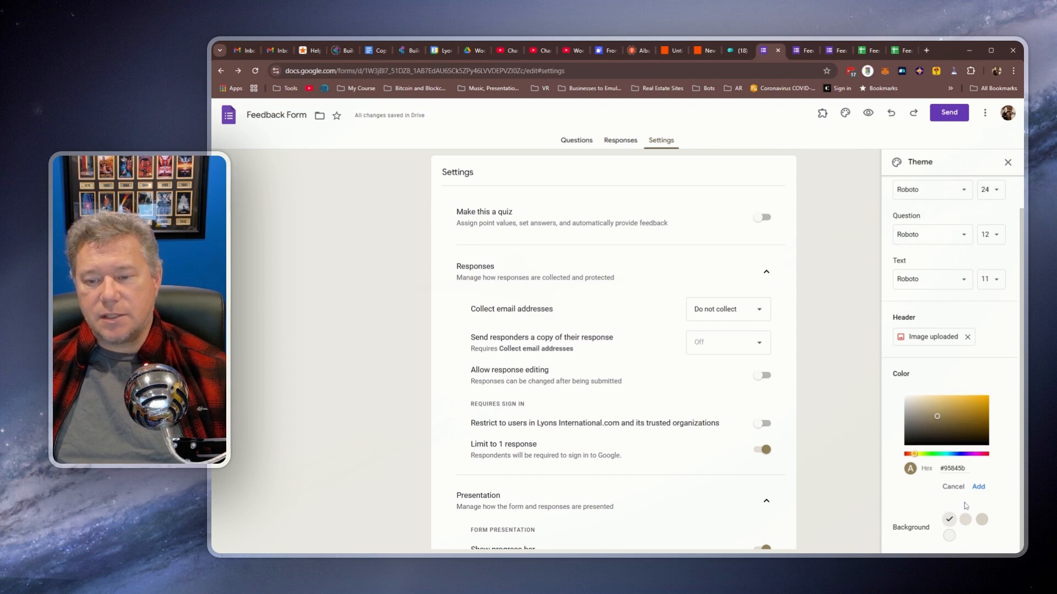
click(982, 519)
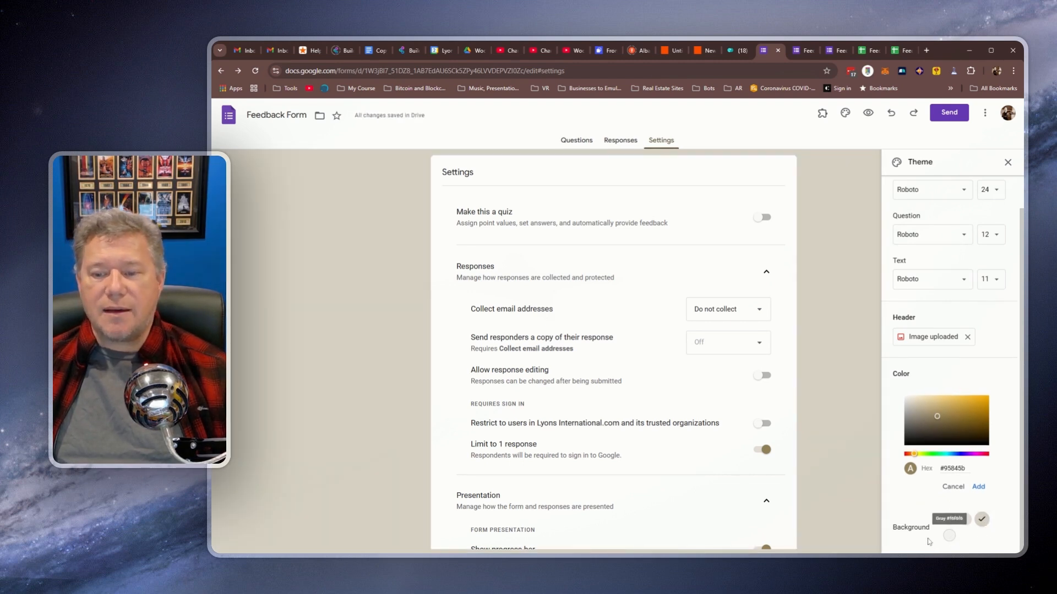
drag(939, 417, 989, 421)
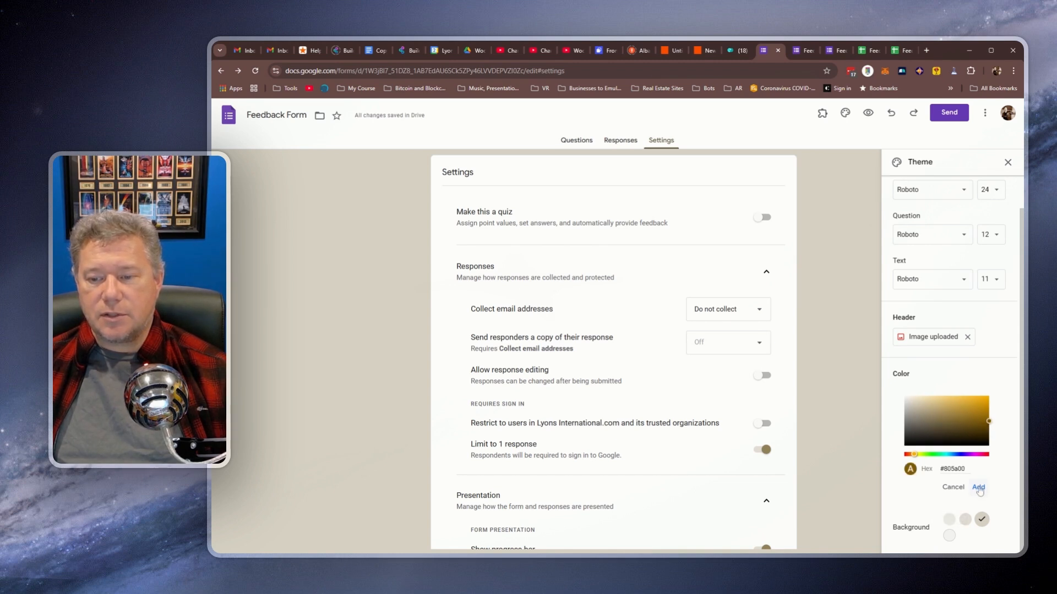
click(979, 487)
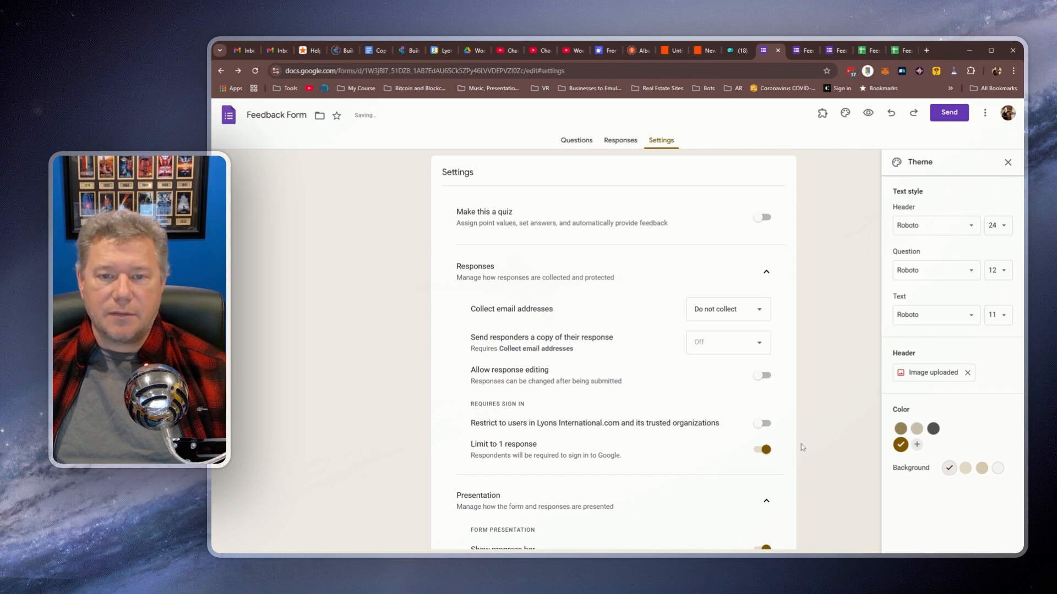
scroll(782, 462, down, 3)
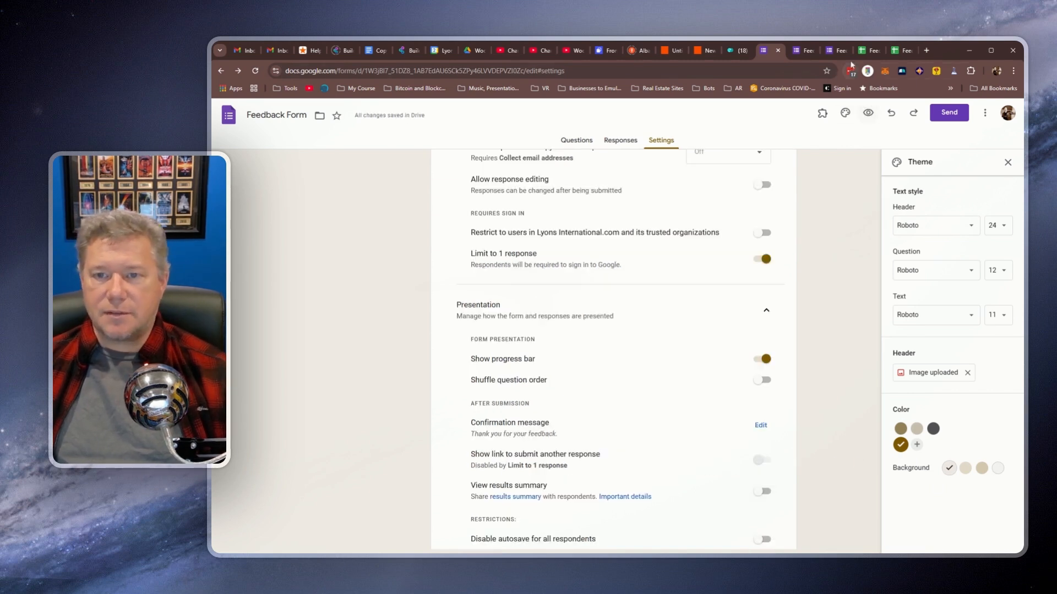
click(802, 52)
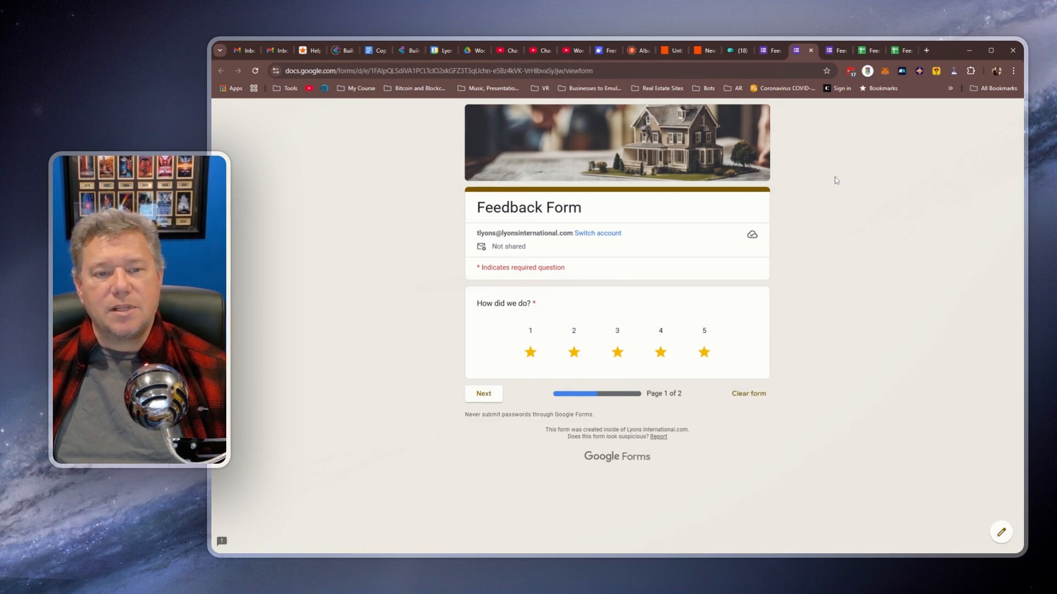
Step: Try each background tint in turn and settle on the third, tan shade
click(772, 54)
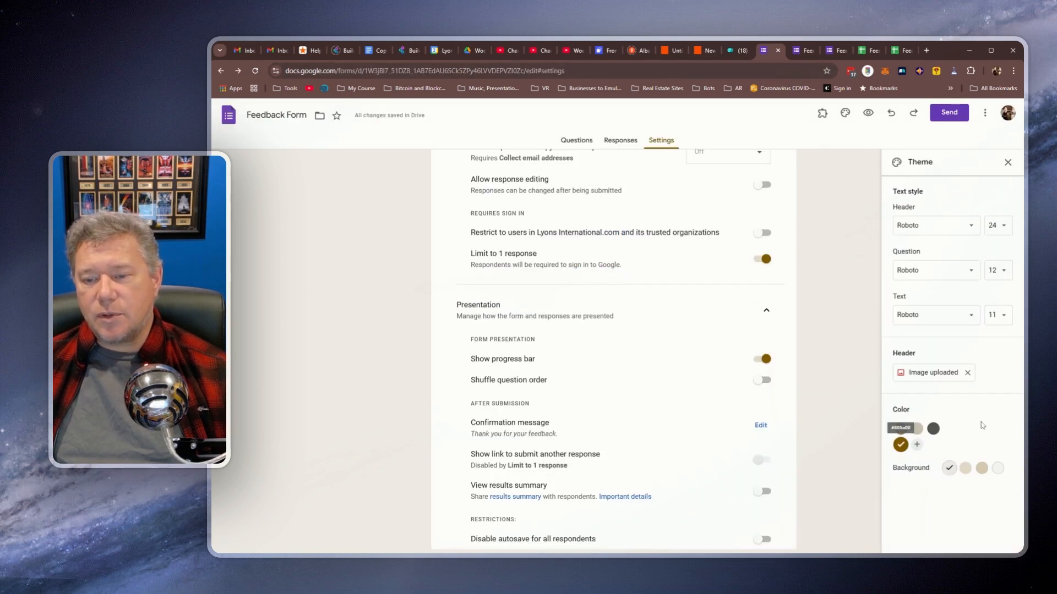
click(997, 469)
click(982, 469)
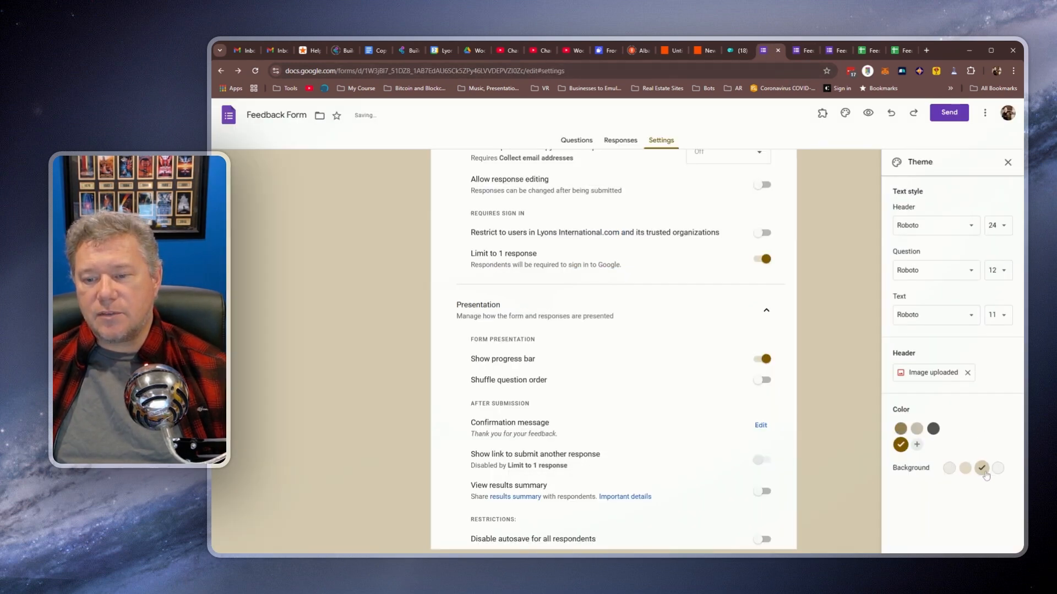
click(965, 470)
click(949, 470)
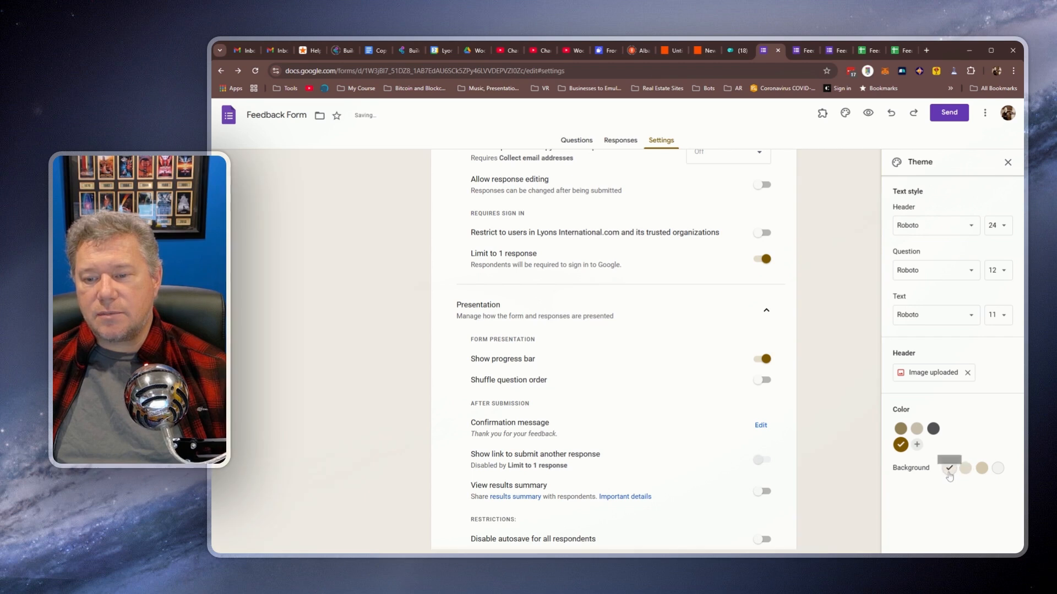
click(949, 469)
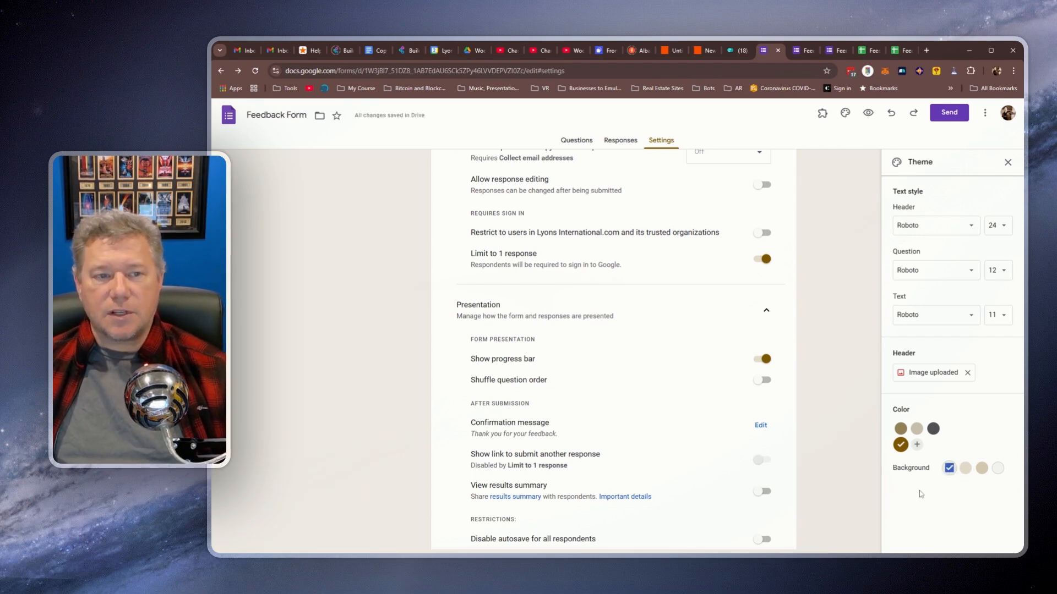
click(982, 468)
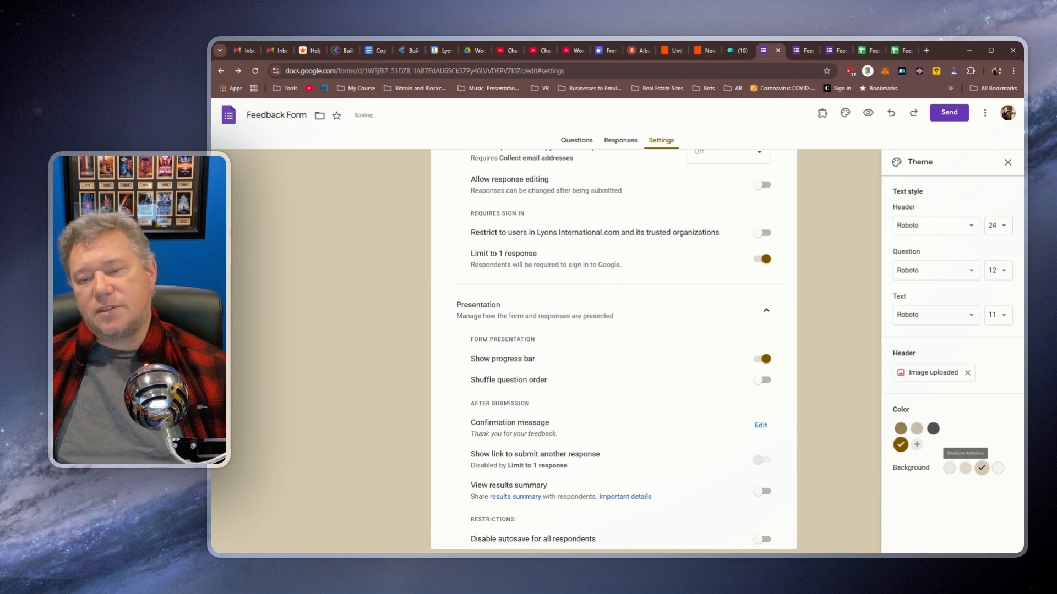
scroll(845, 399, up, 3)
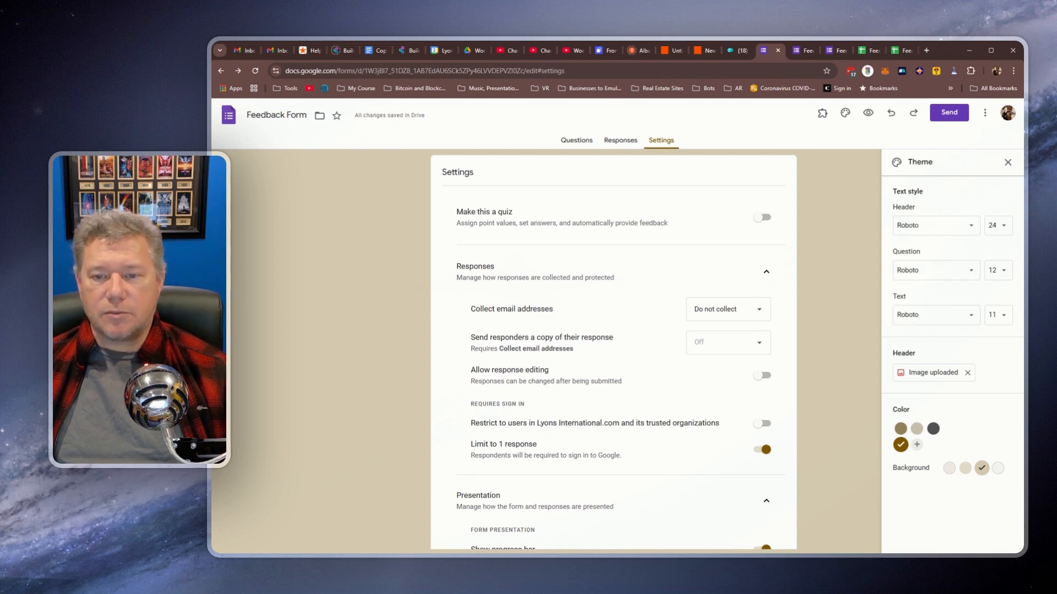
scroll(650, 256, down, 6)
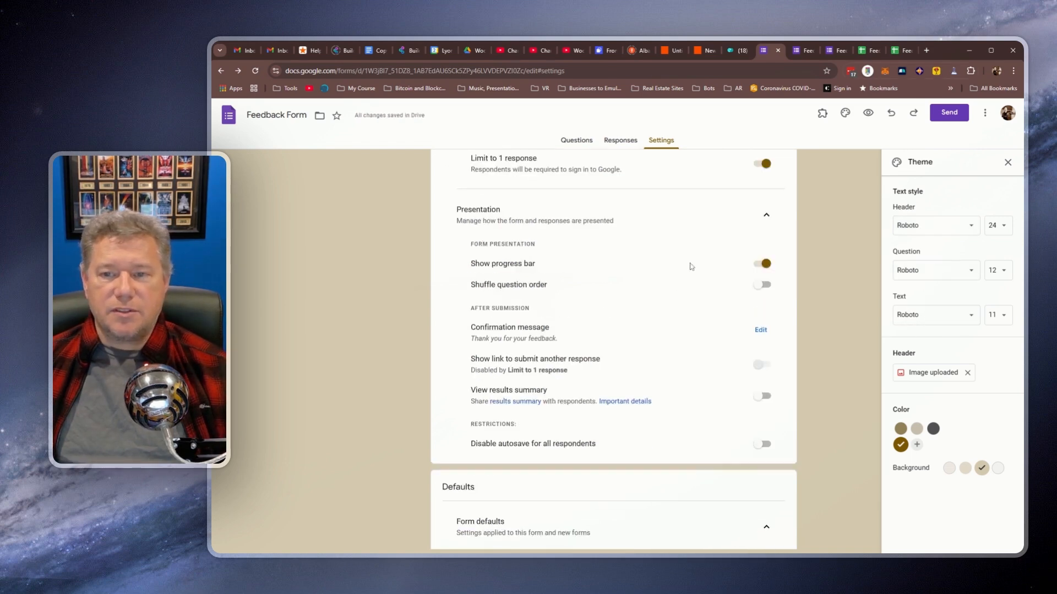
scroll(842, 258, up, 6)
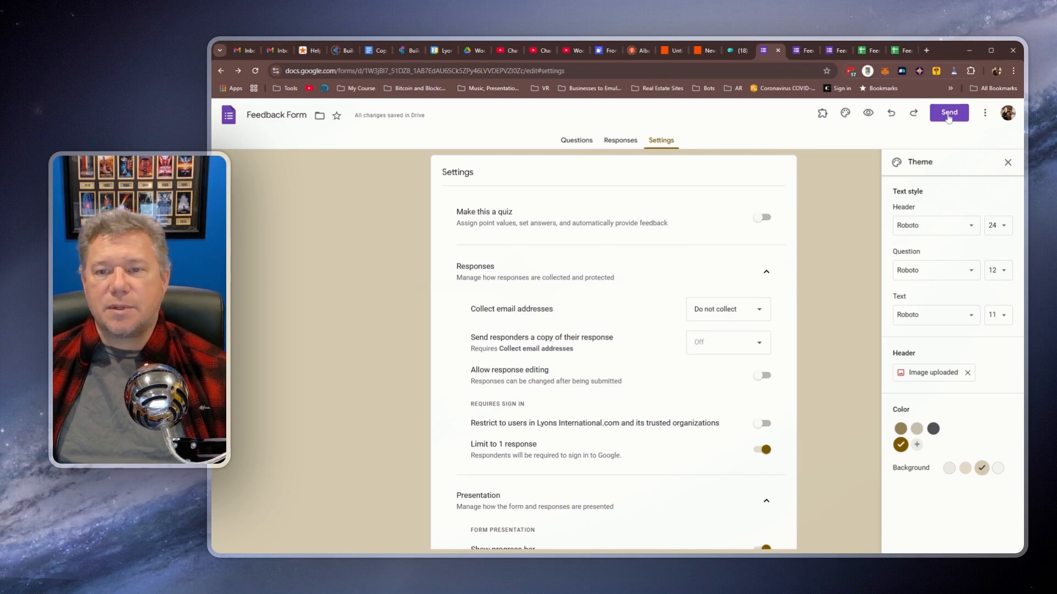
Step: In the Send options, get the form's link with Shorten URL ticked
click(949, 115)
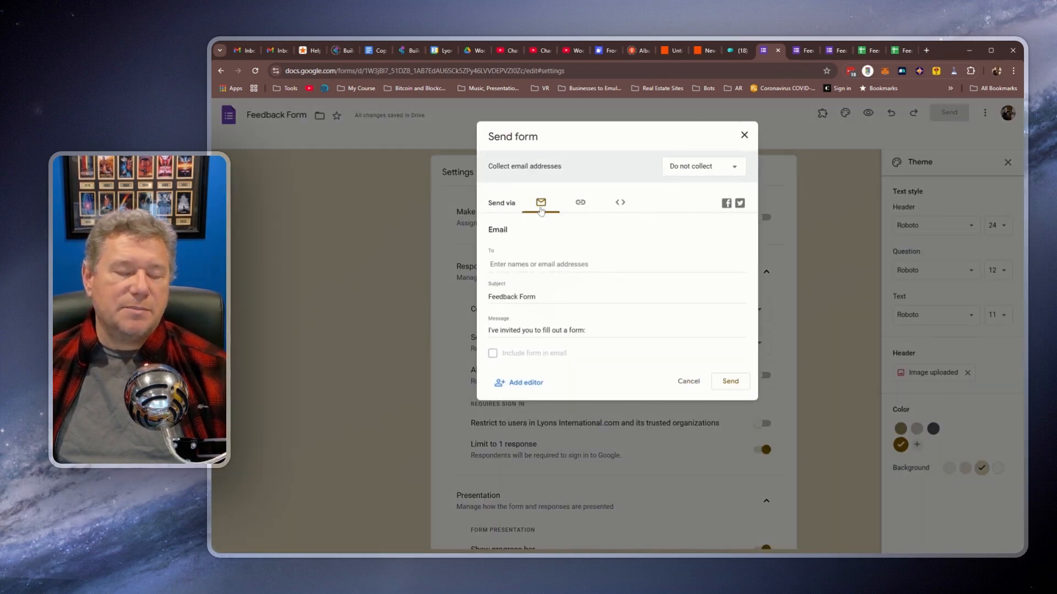
click(655, 265)
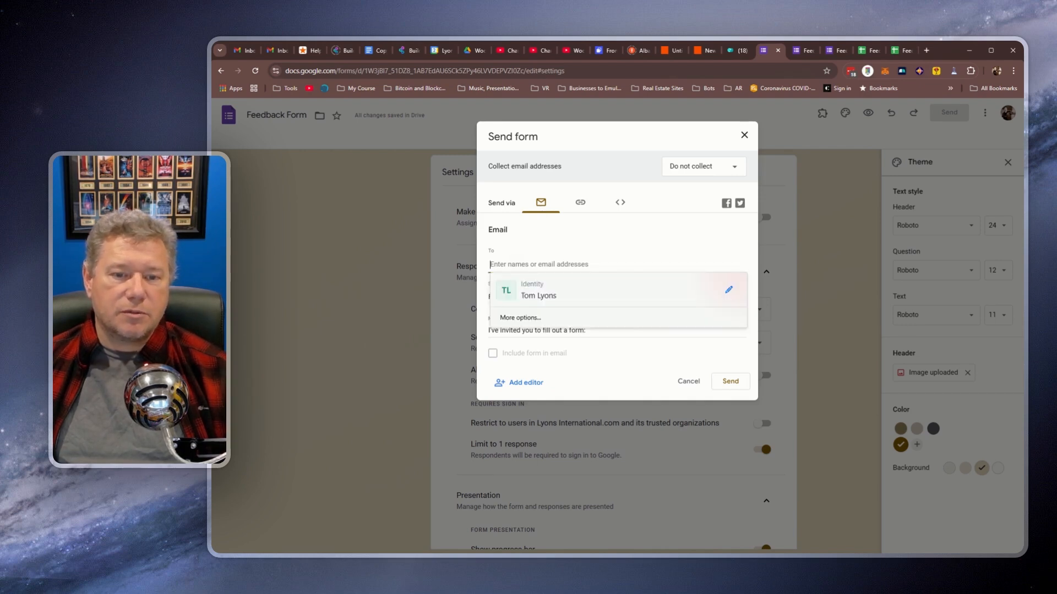
click(616, 244)
click(582, 202)
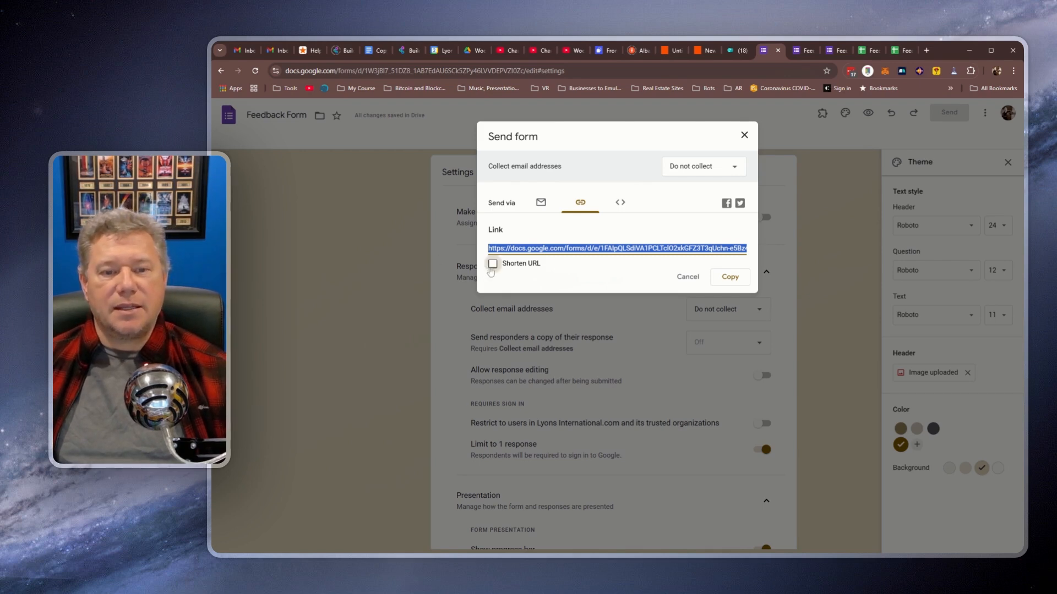
click(492, 265)
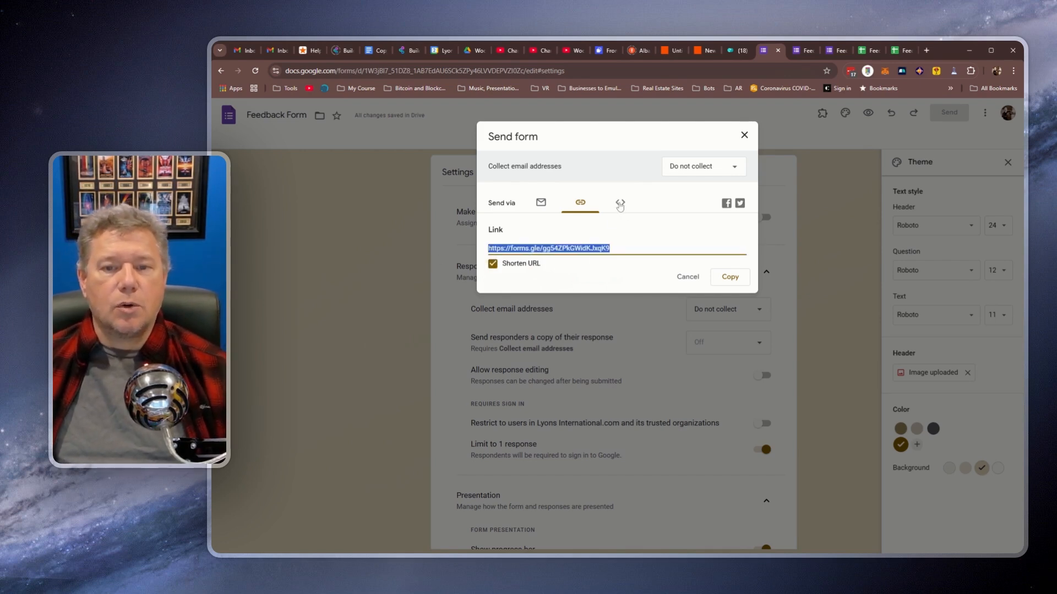
Step: View the 640 by 584 px embed HTML code, then open the live form as a respondent
click(620, 204)
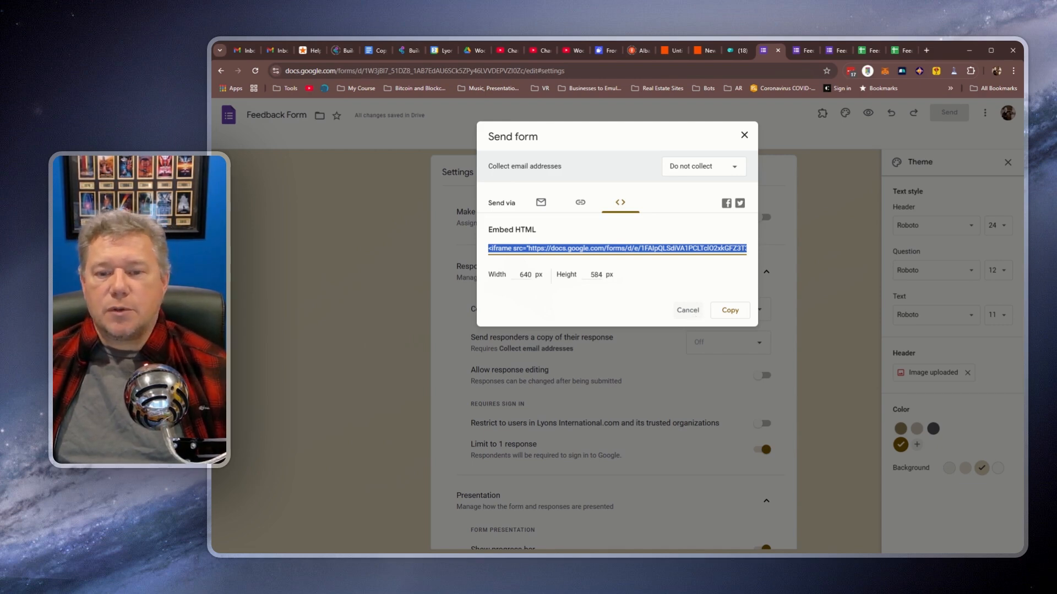
click(688, 311)
click(868, 112)
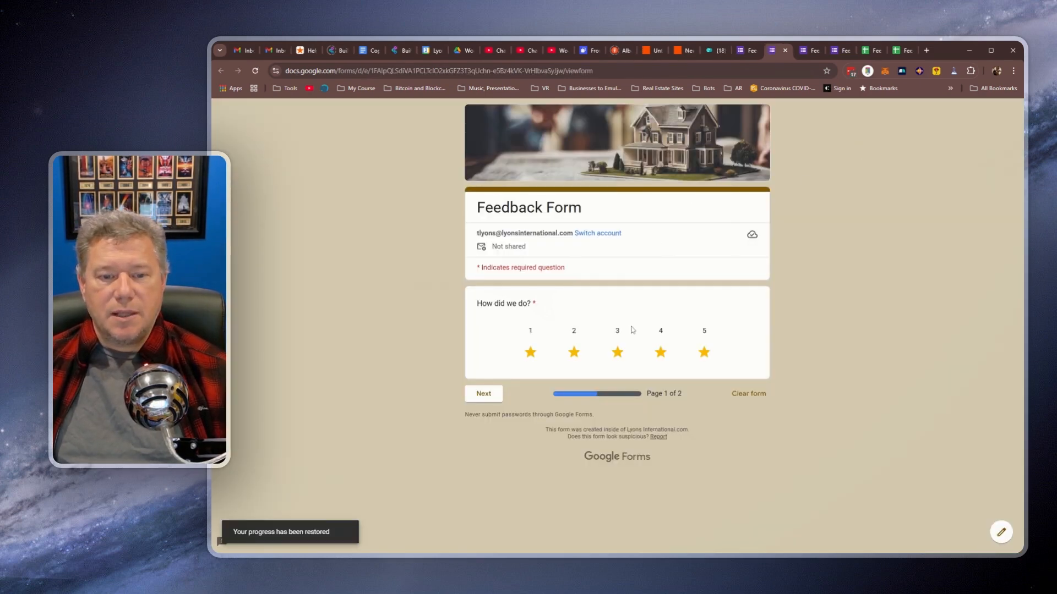
Step: On the Contact Details page, enter a test name, phone number and email address
click(484, 394)
click(534, 347)
key(Tab)
text(613-846-9)
key(BackSpace)
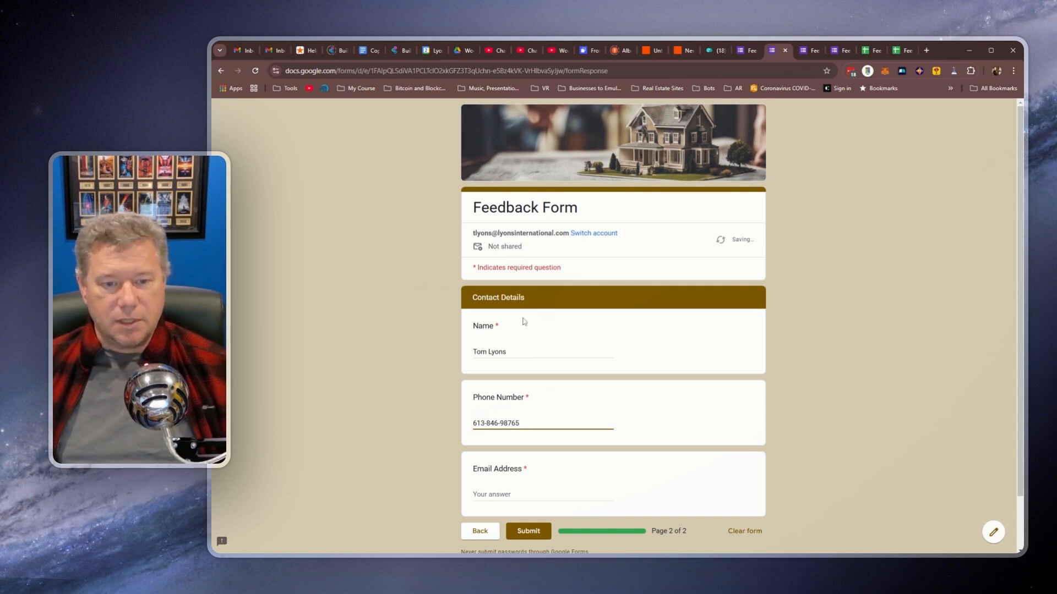
key(Tab)
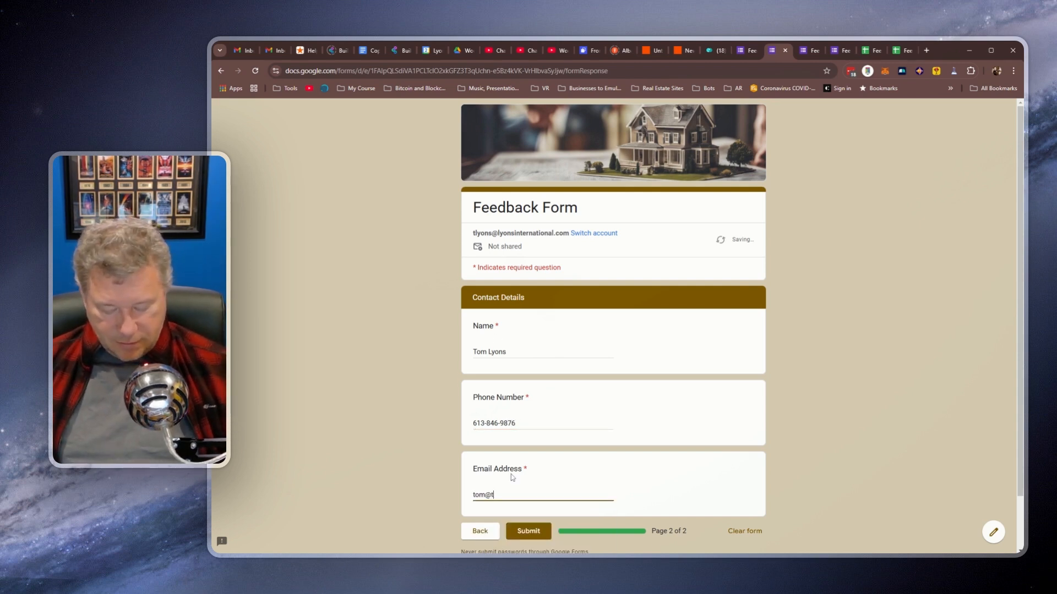
Step: Submit the test response, highlight the thank-you confirmation, and return to the editor
click(531, 534)
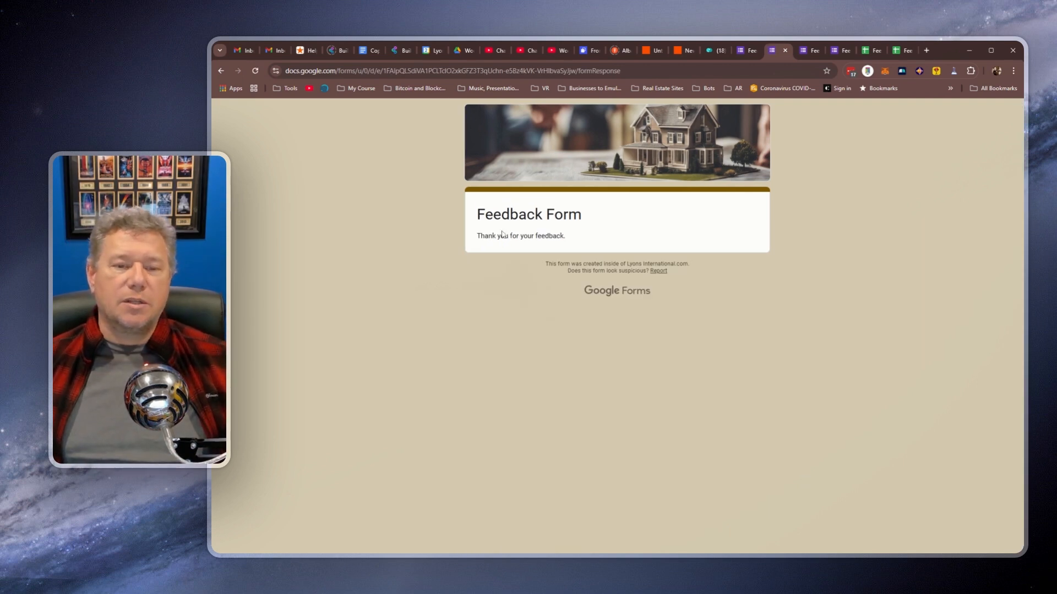
drag(489, 244, 577, 238)
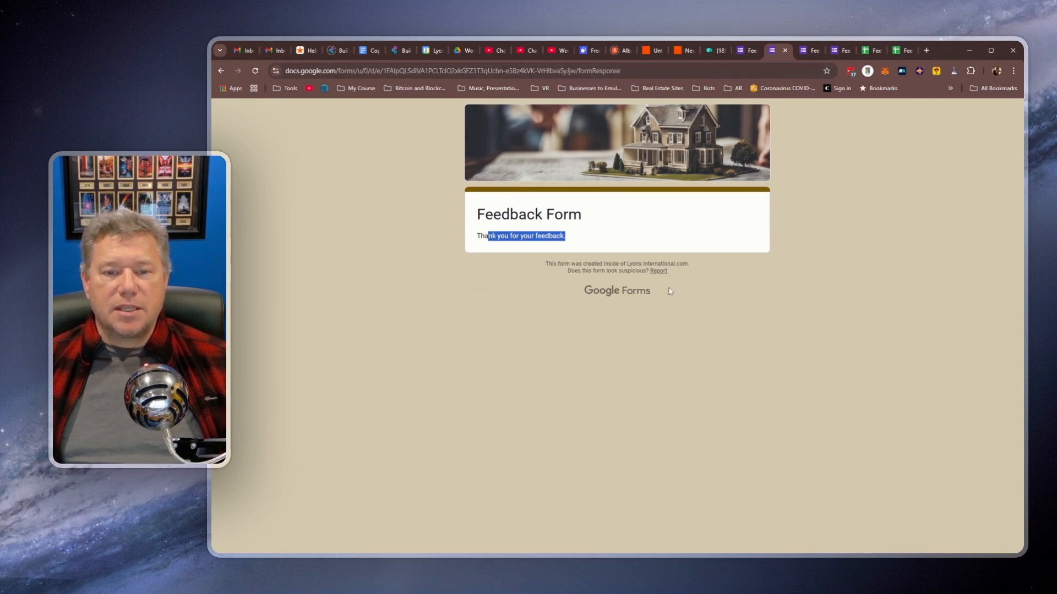
click(749, 52)
Step: Review the one-response summary with its 5-star ratings, then open the linked Google Sheet
click(617, 142)
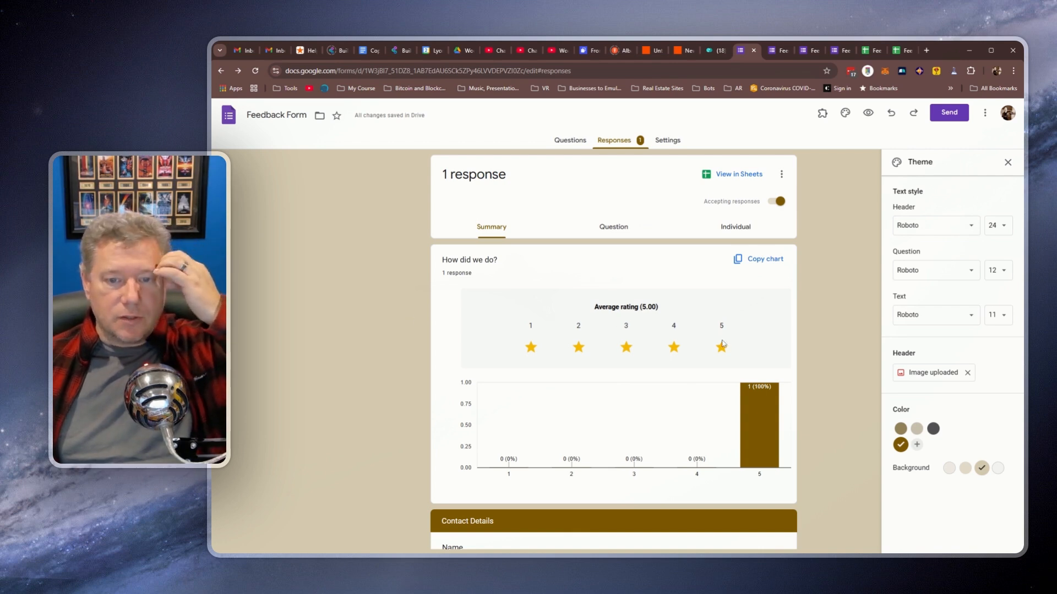
mouse_move(761, 438)
scroll(385, 374, down, 5)
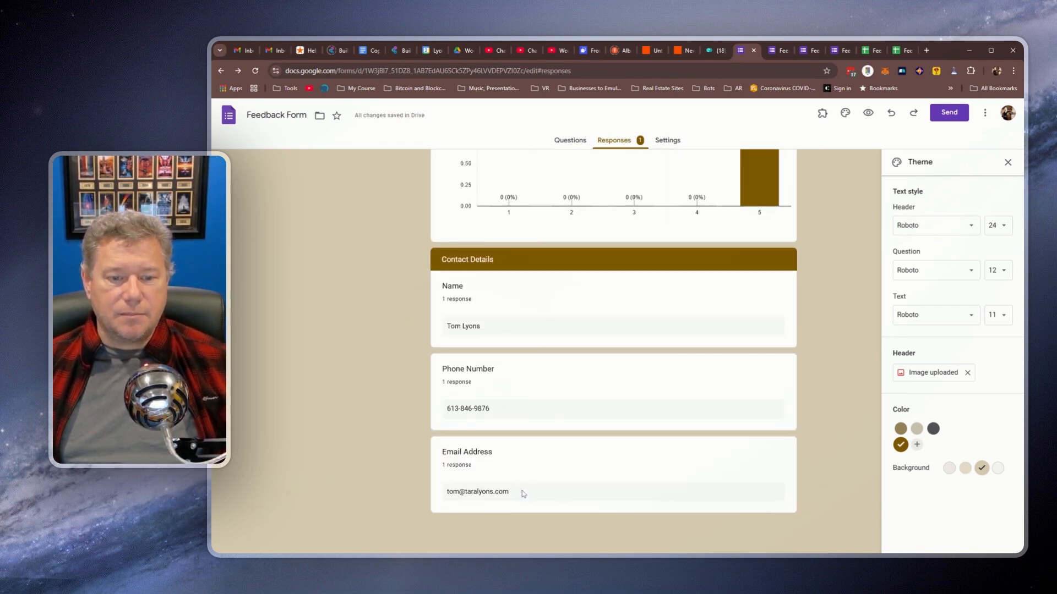
scroll(521, 491, up, 5)
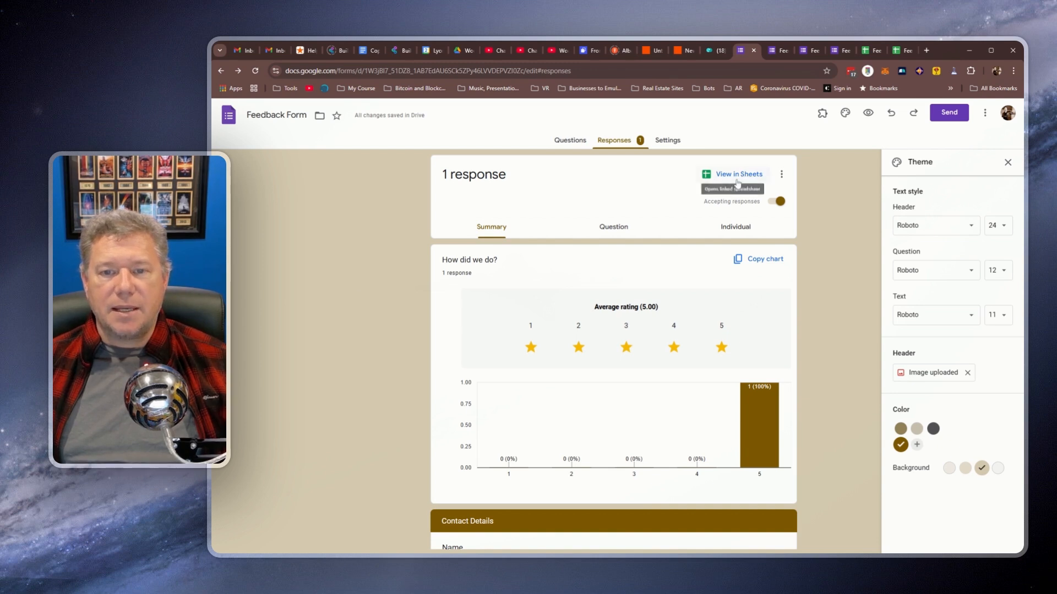
click(735, 181)
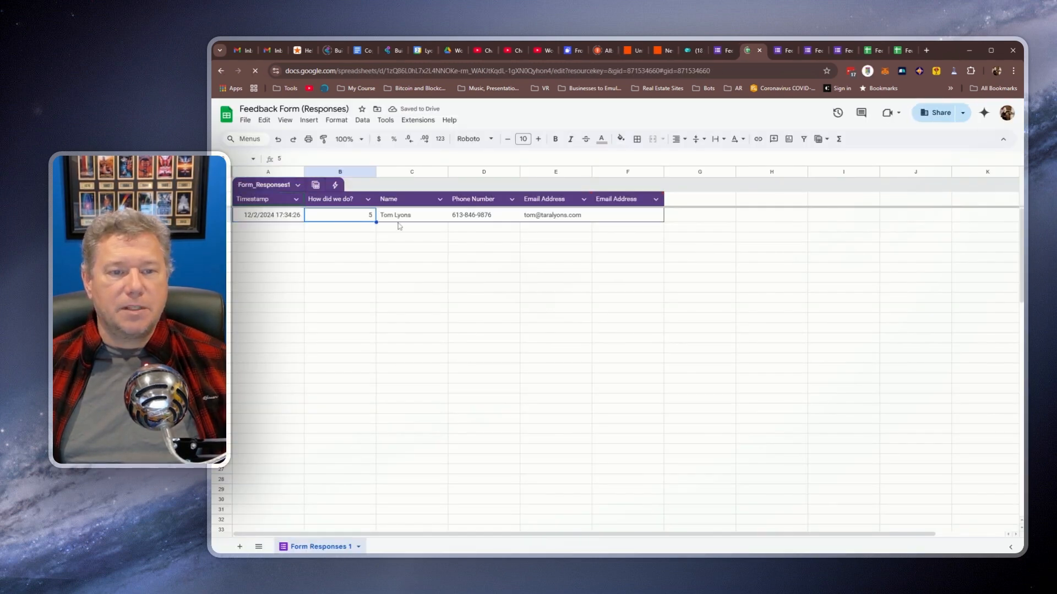
click(400, 221)
click(471, 218)
click(554, 221)
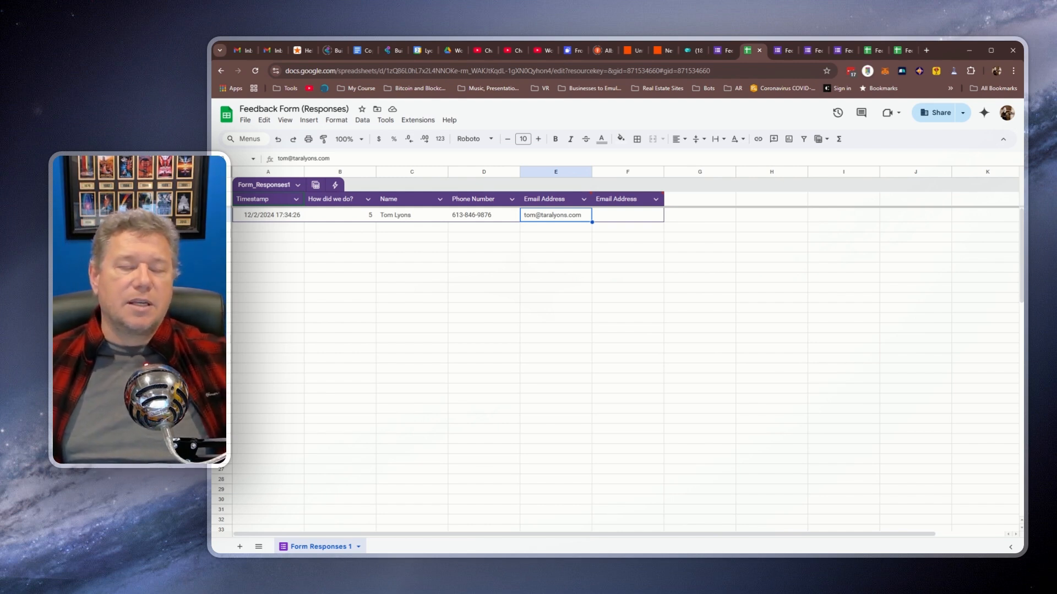
click(322, 228)
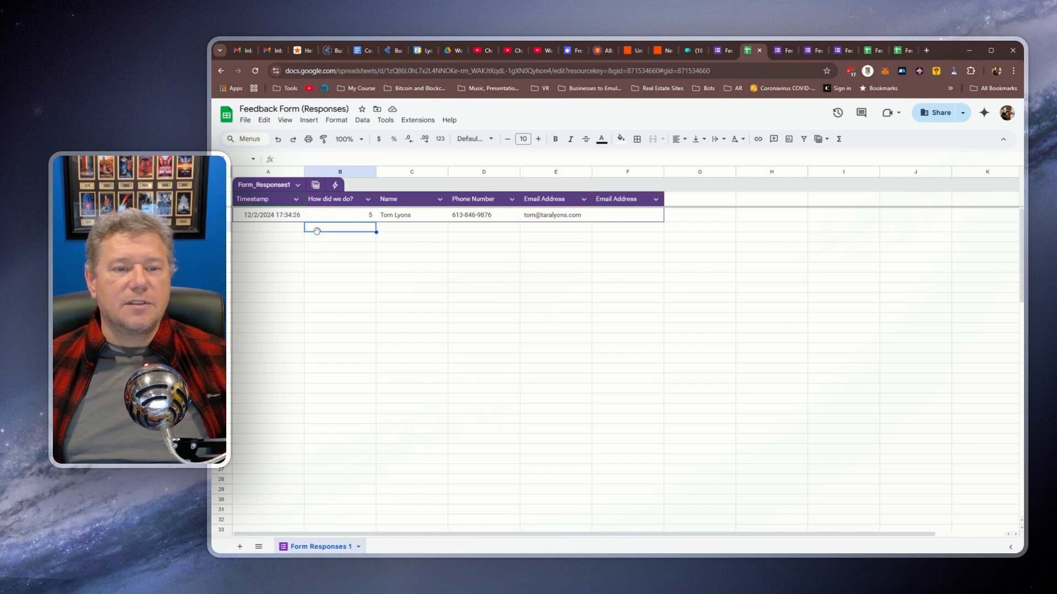
click(715, 52)
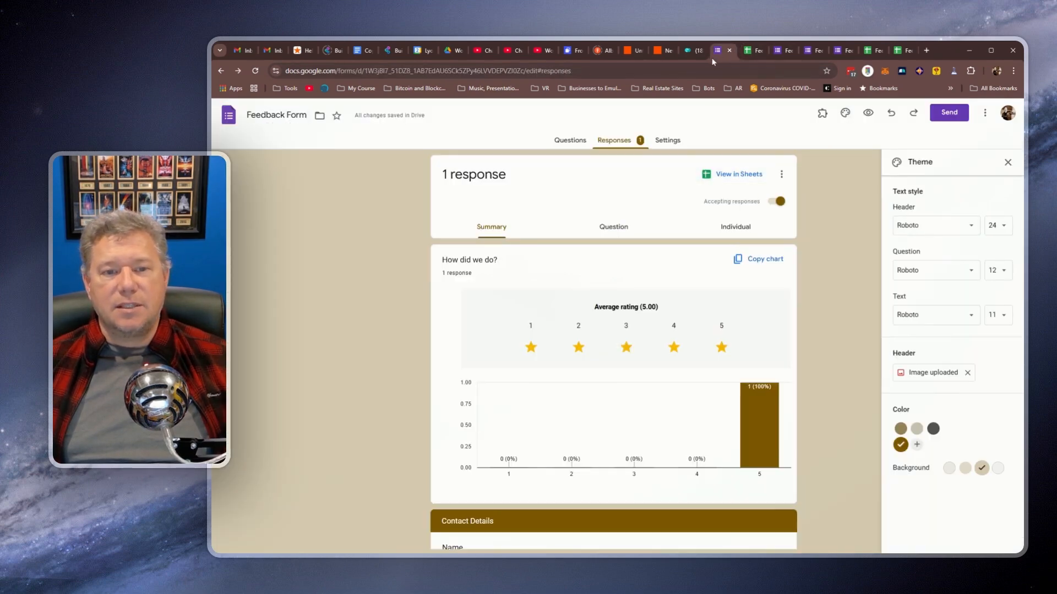
scroll(382, 253, down, 3)
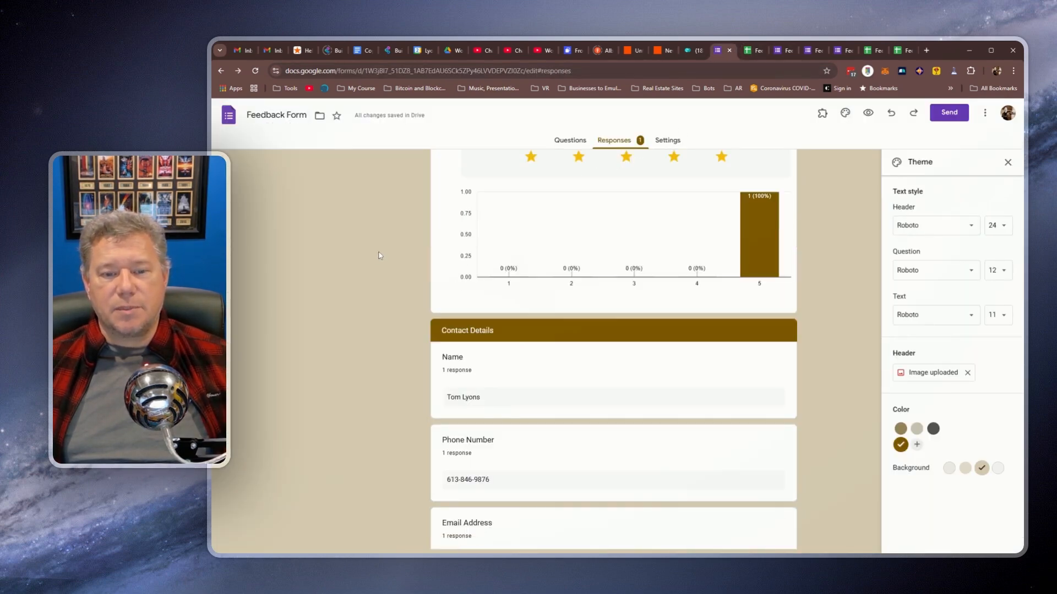
scroll(395, 241, up, 3)
click(748, 51)
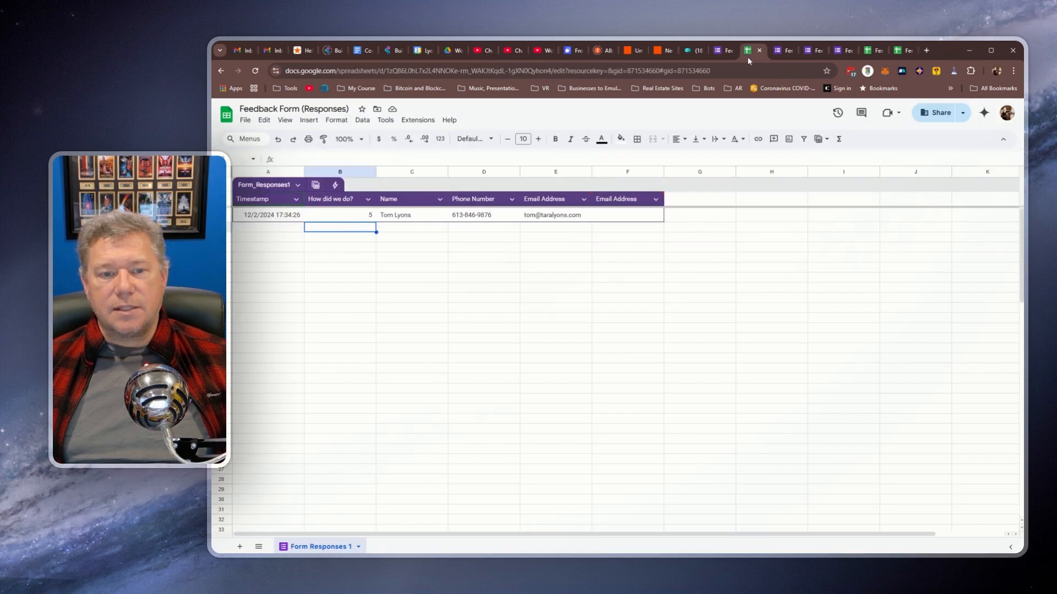